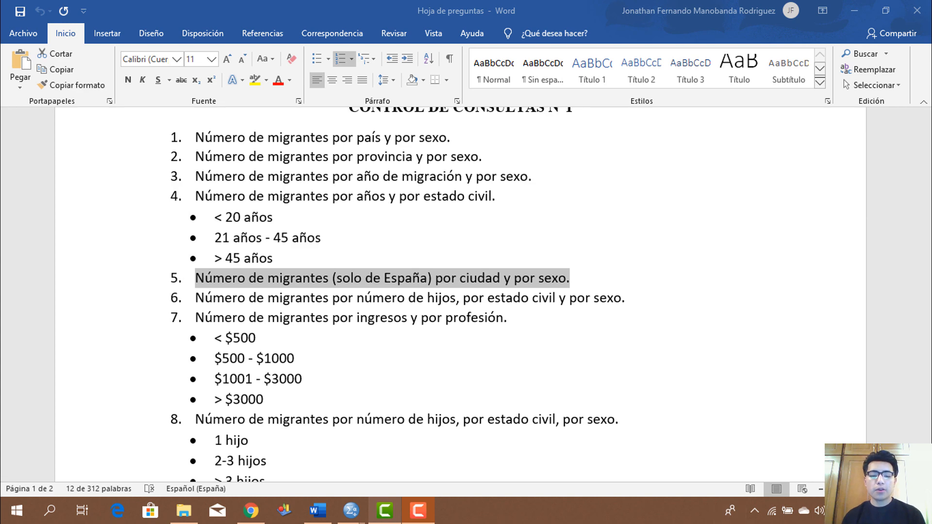
Step: Switch to the SPSS data editor and start a new database query using the MS Access Database ODBC source
mouse_move(350, 509)
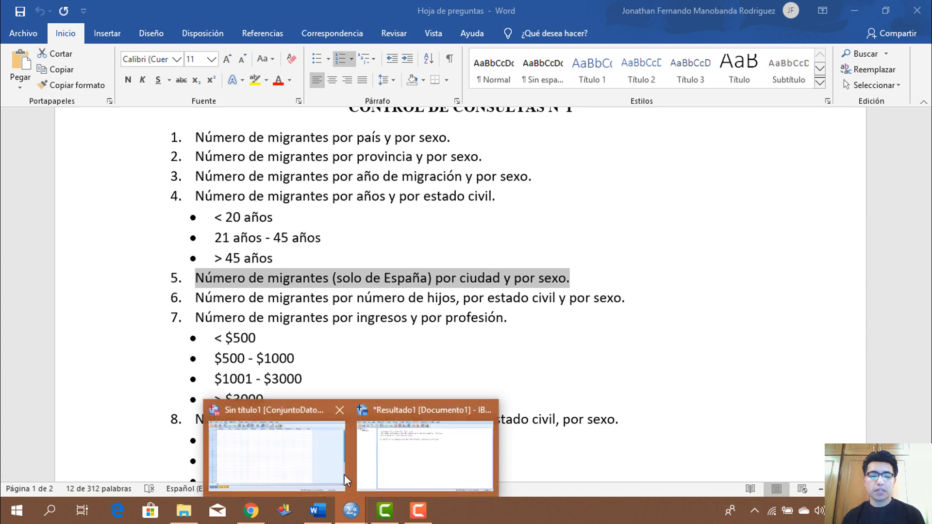
click(303, 453)
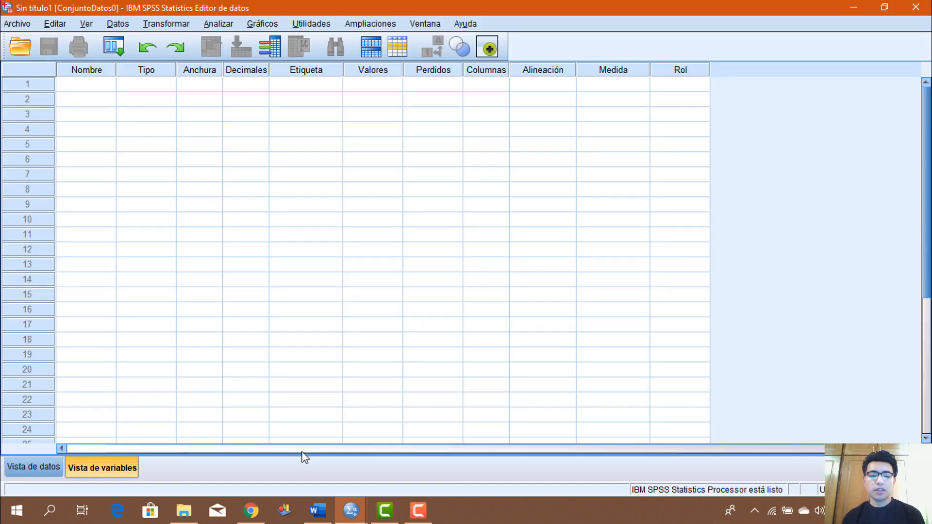
click(16, 25)
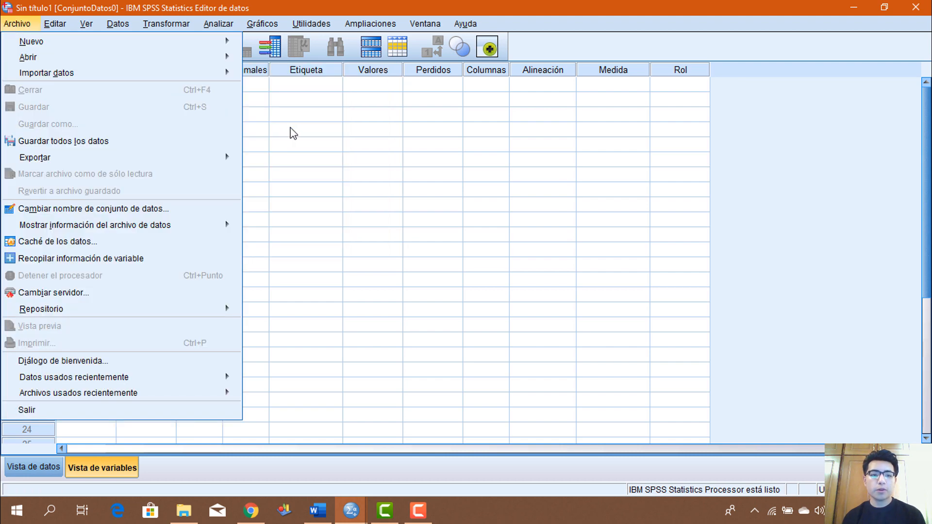
mouse_move(223, 76)
mouse_move(353, 77)
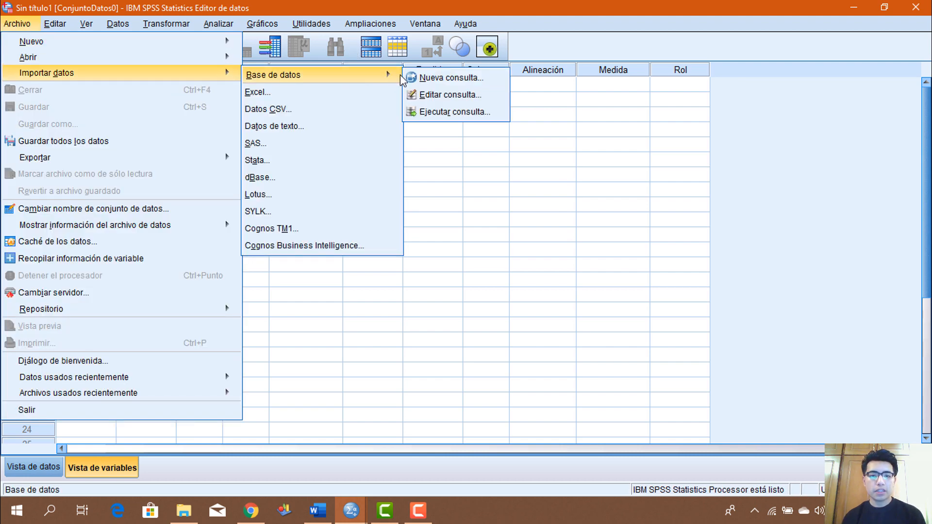
click(413, 78)
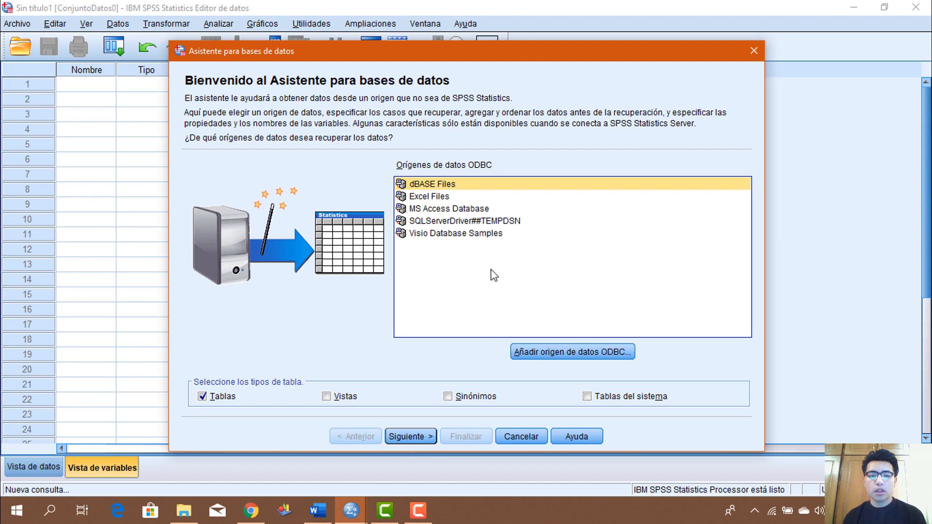
click(443, 209)
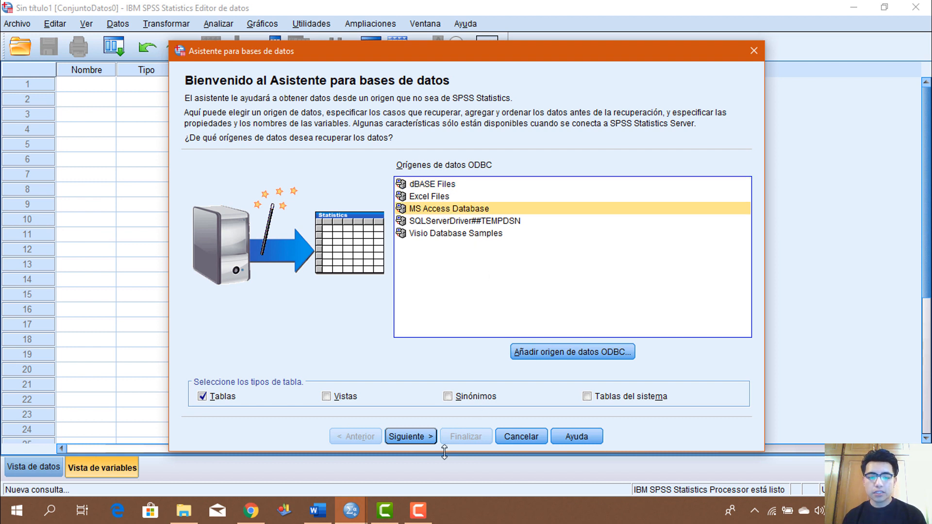
click(424, 437)
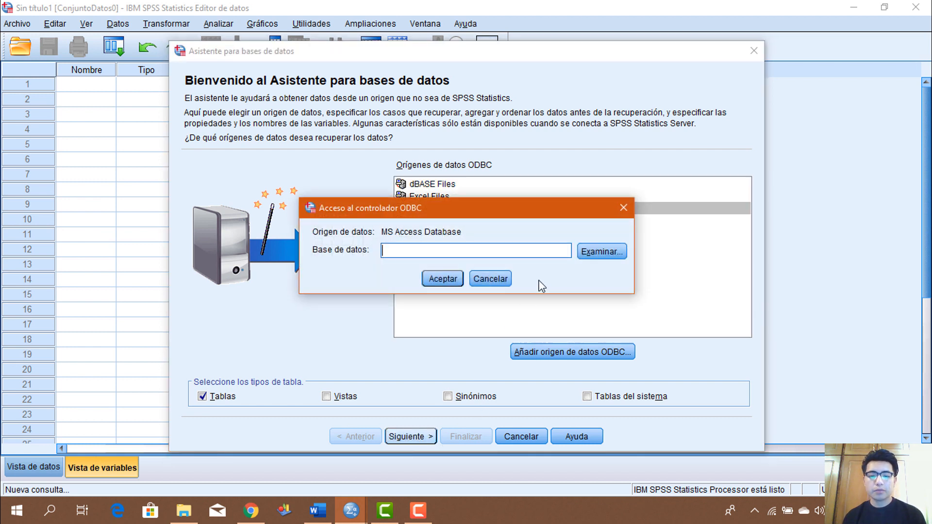
Step: Connect the query to the Access file BASE DE DATOS (bien).accdb on drive D
click(602, 260)
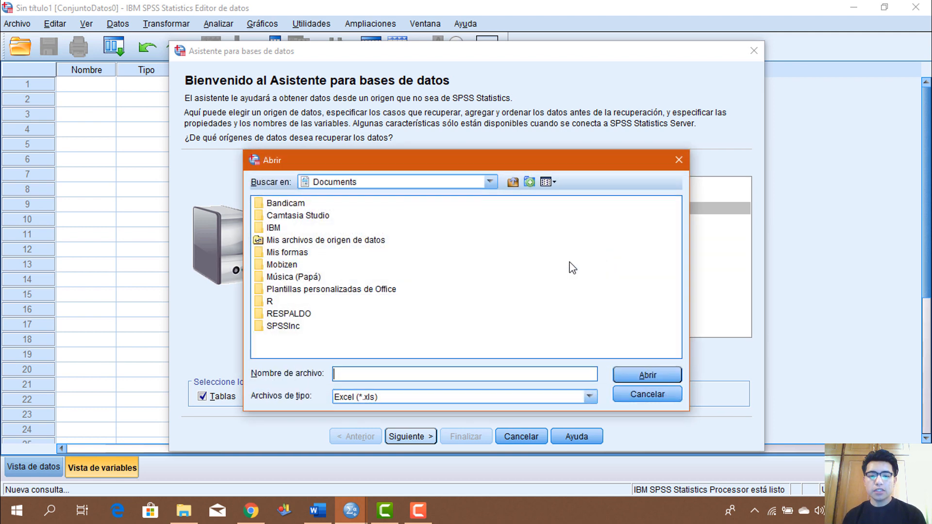
click(592, 397)
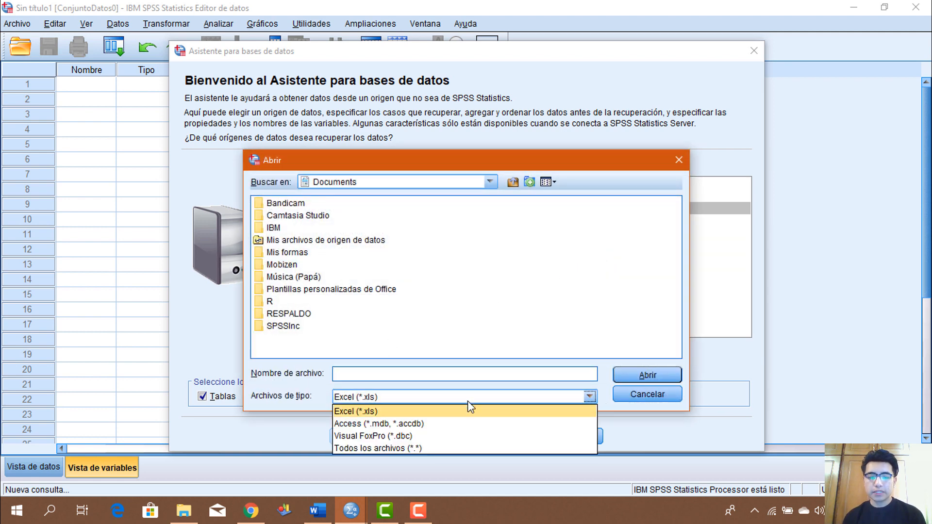
click(433, 428)
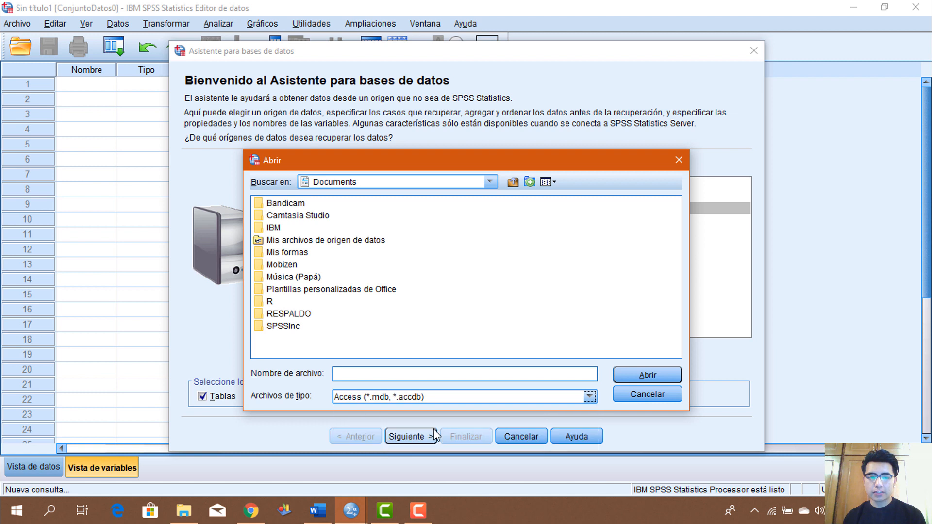
click(491, 183)
click(437, 218)
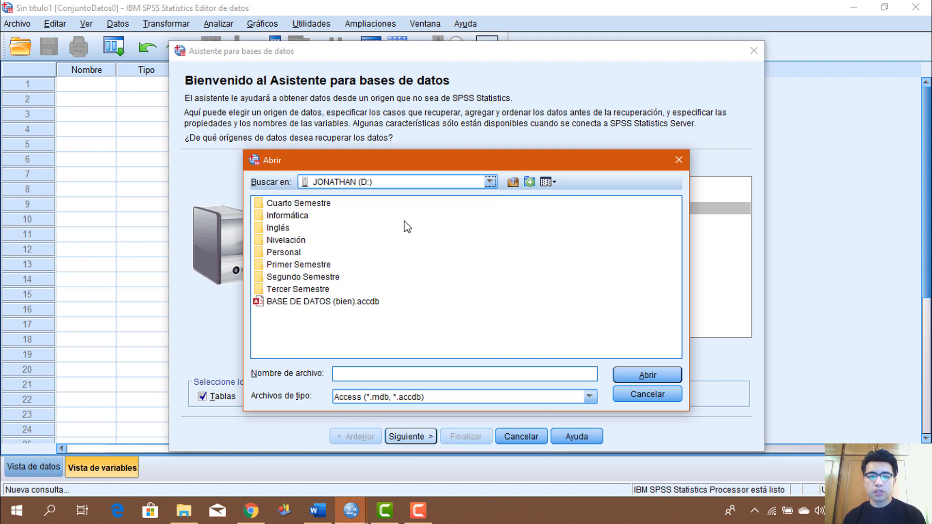
click(314, 301)
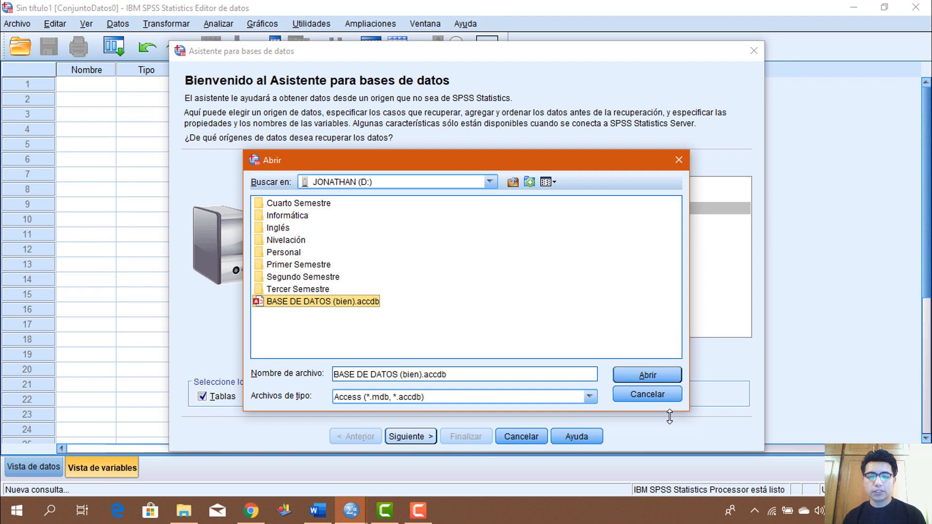
click(663, 374)
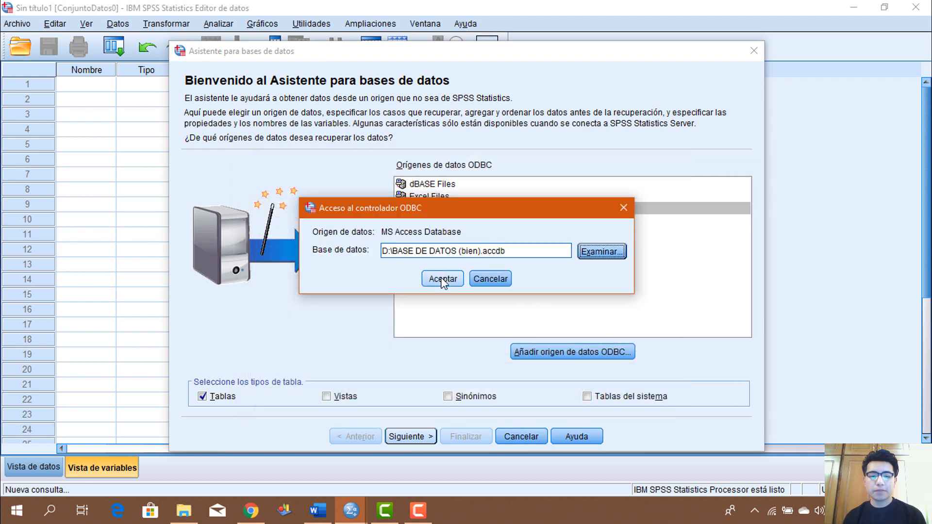
click(442, 279)
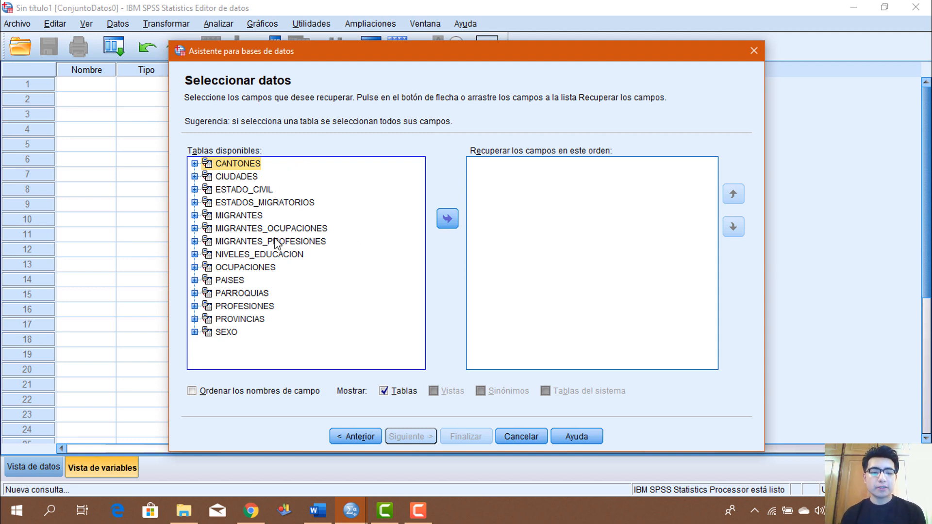
Step: Add all fields of the MIGRANTES, PAISES and CIUDADES tables to the fields to retrieve
click(235, 216)
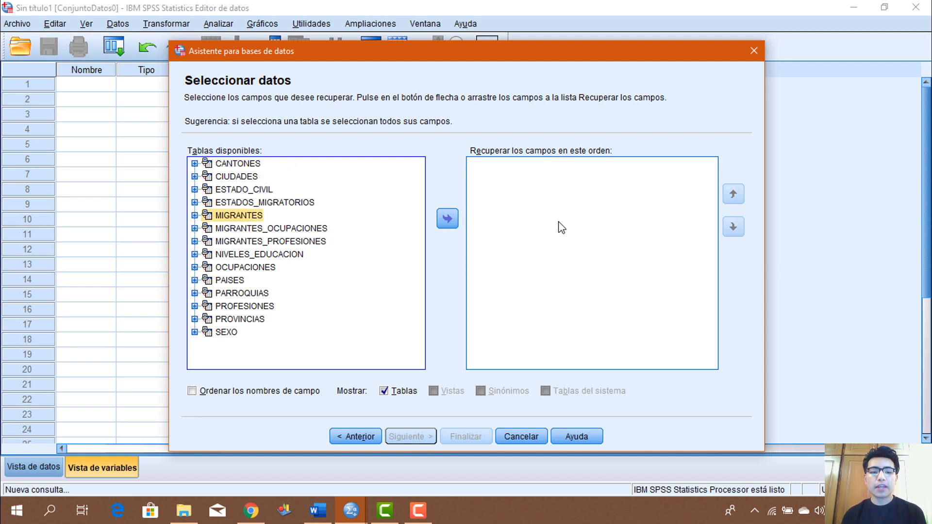
click(449, 219)
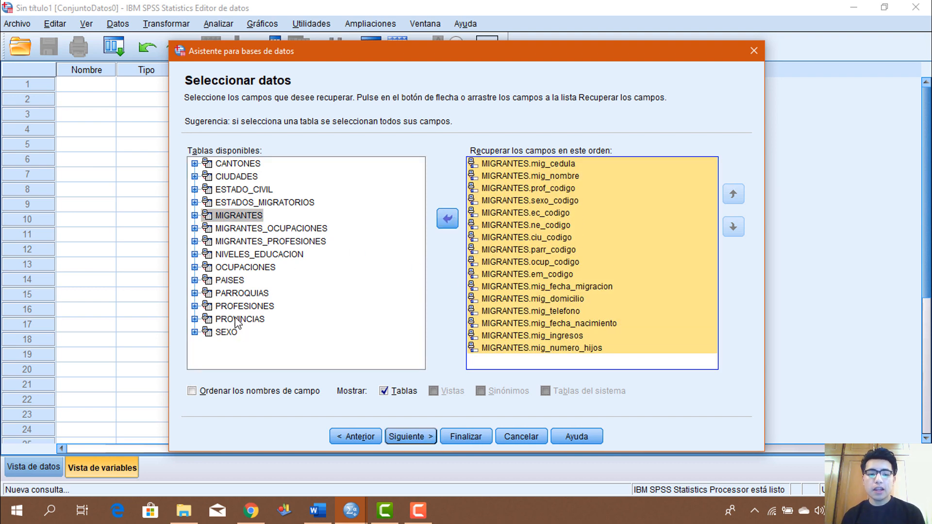
click(232, 281)
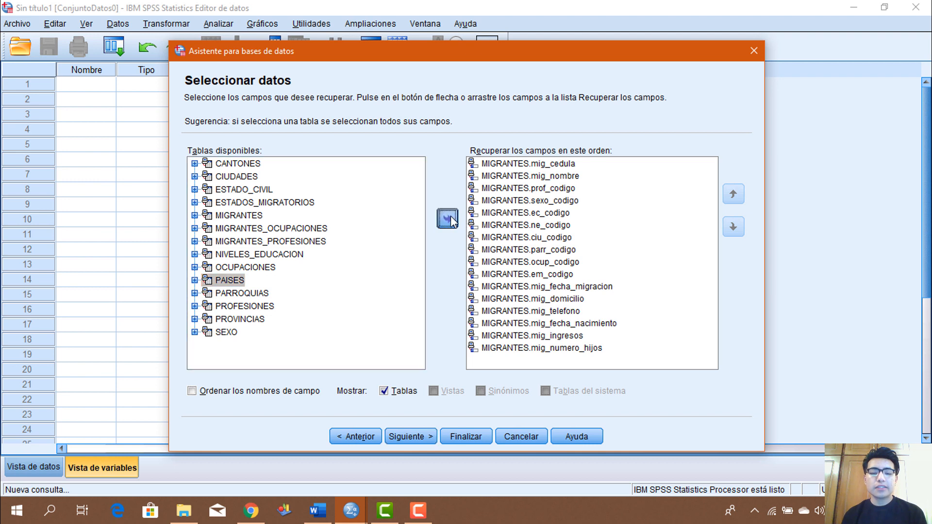
click(447, 219)
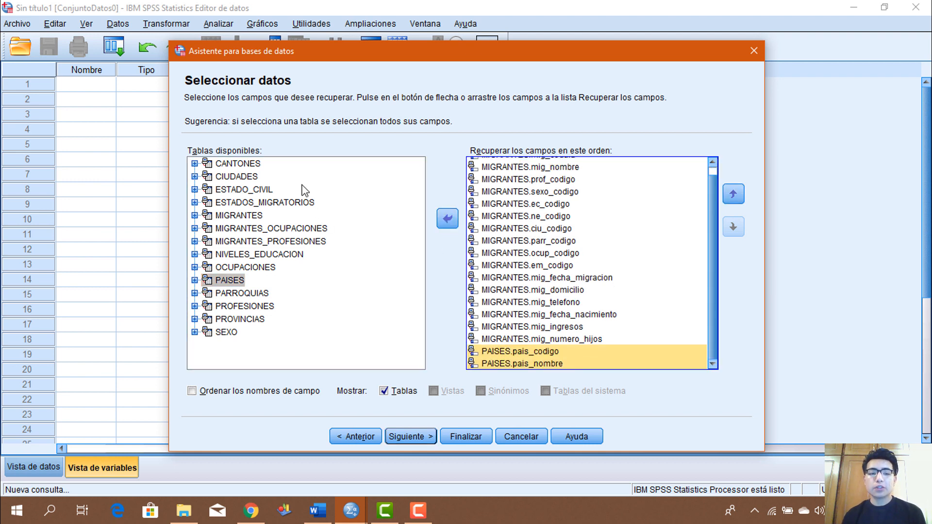
click(245, 178)
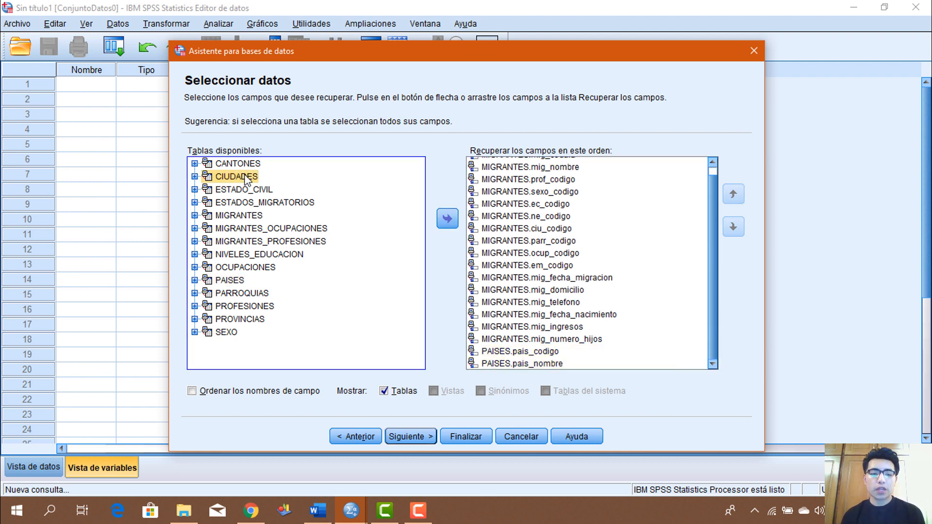
click(448, 219)
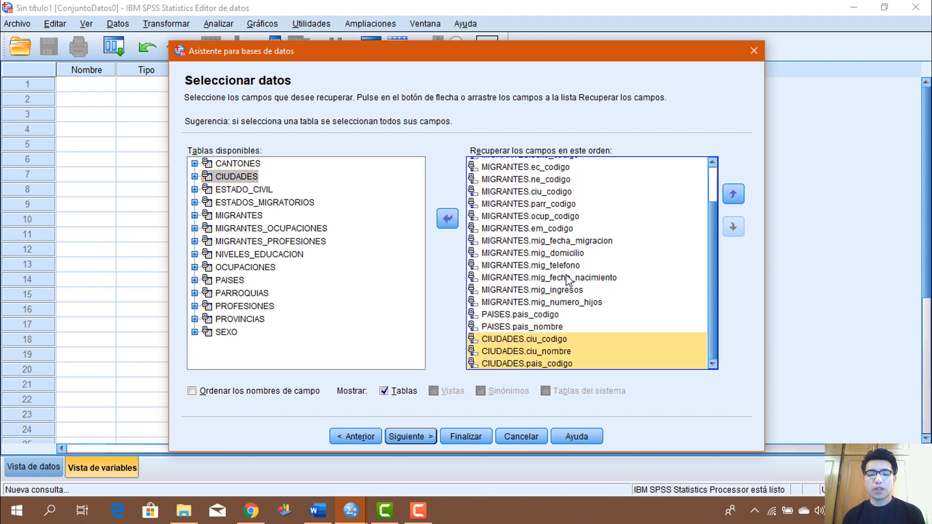
Step: Check question 5 in the Word document, and add the SEXO table's fields to the SPSS query
click(318, 510)
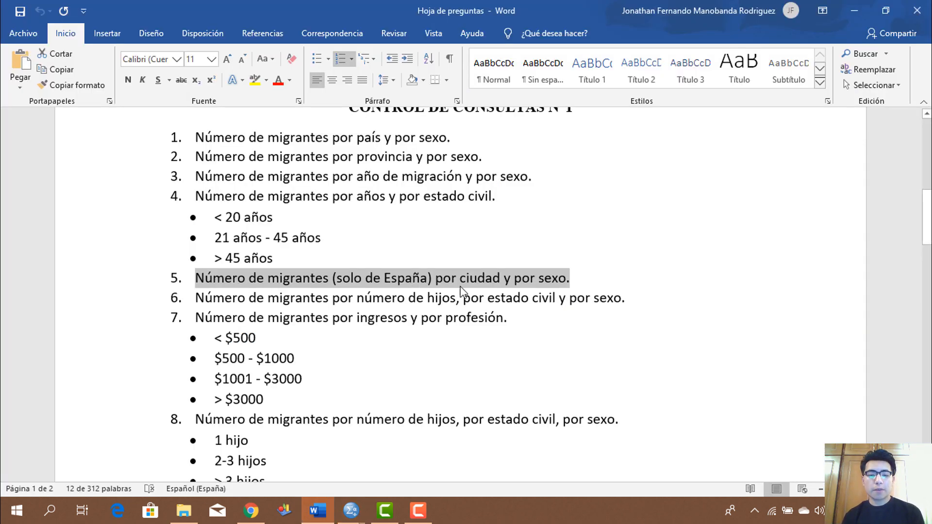
click(846, 10)
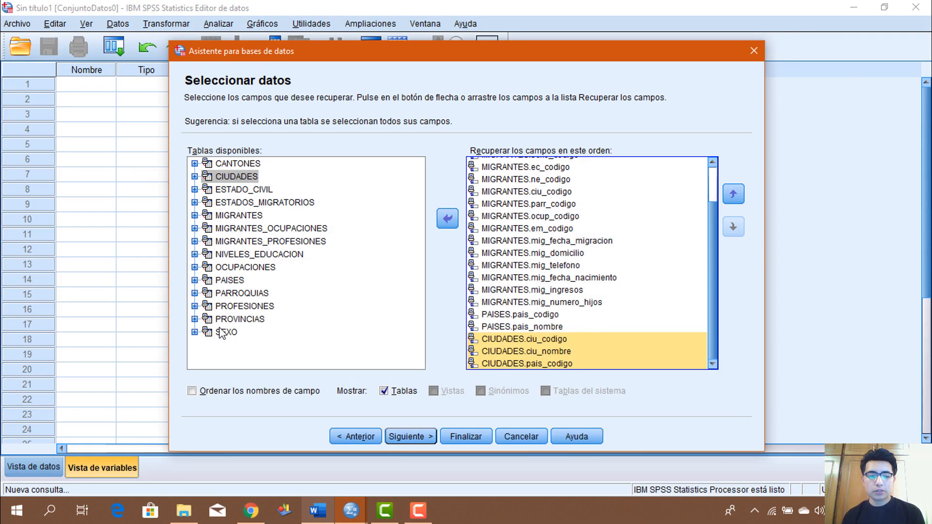
click(221, 333)
click(447, 218)
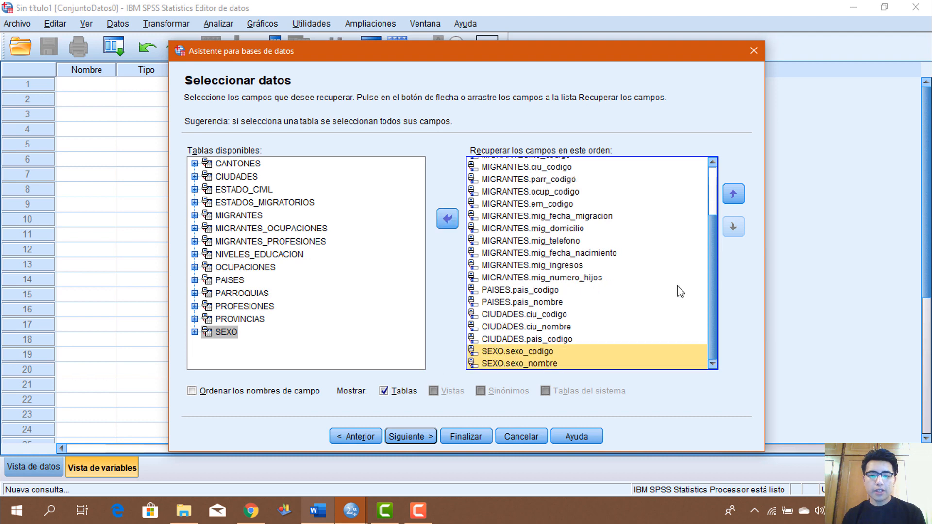
Step: Switch to the Word document and highlight the row 5 fields, from Nombre to N.º hijos, in the INFORME table
click(318, 510)
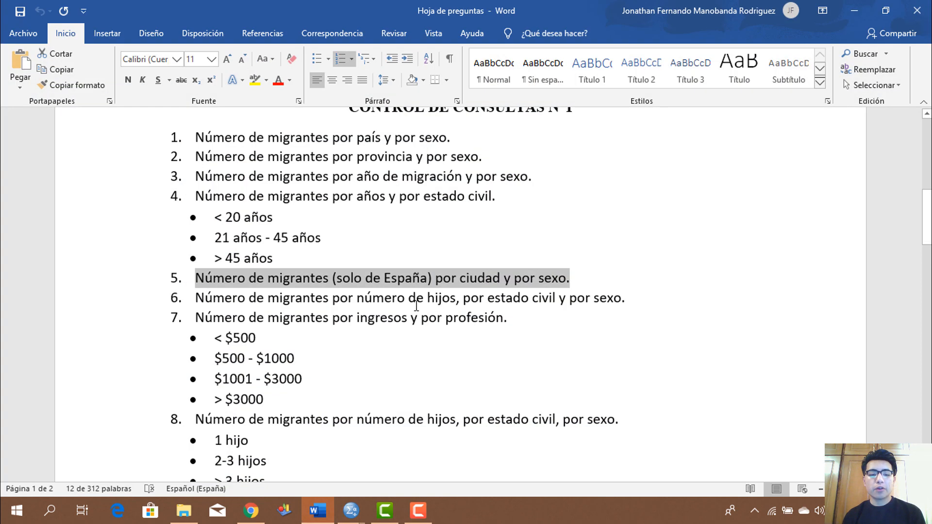
scroll(416, 306, down, 15)
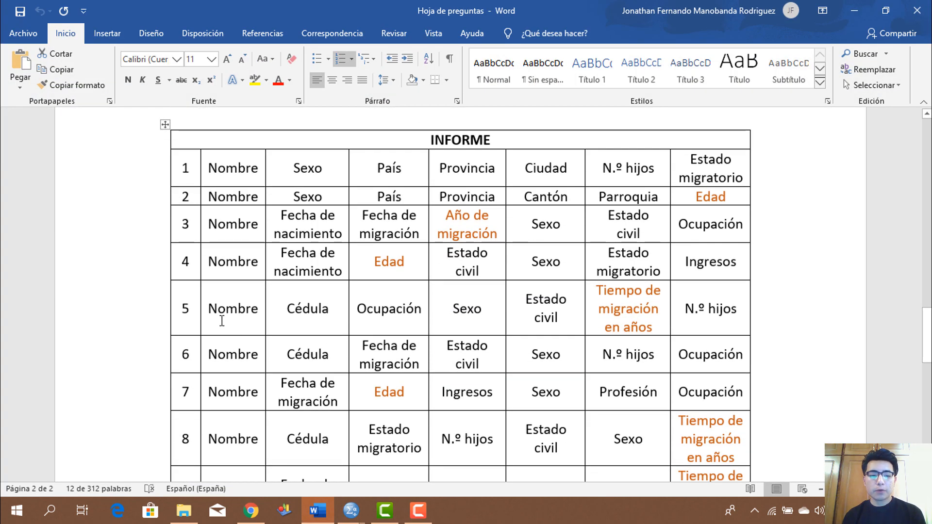
drag(212, 310, 707, 327)
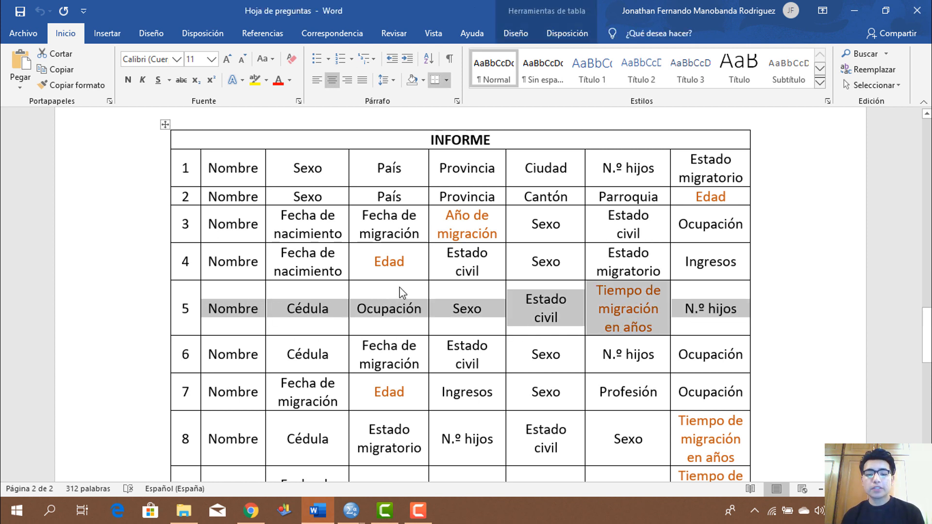
Step: Return to the SPSS database wizard and add the fields of the OCUPACIONES and MIGRANTES_OCUPACIONES tables
click(852, 9)
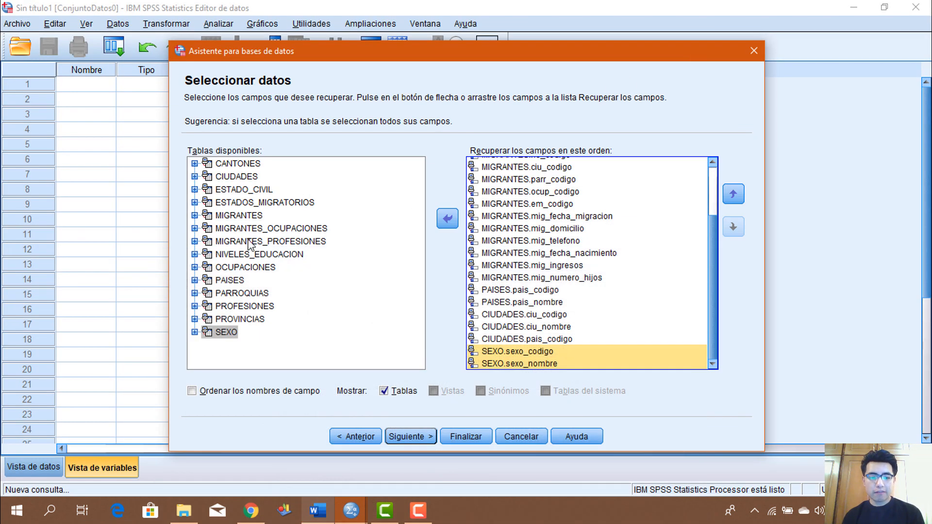
click(259, 267)
click(447, 219)
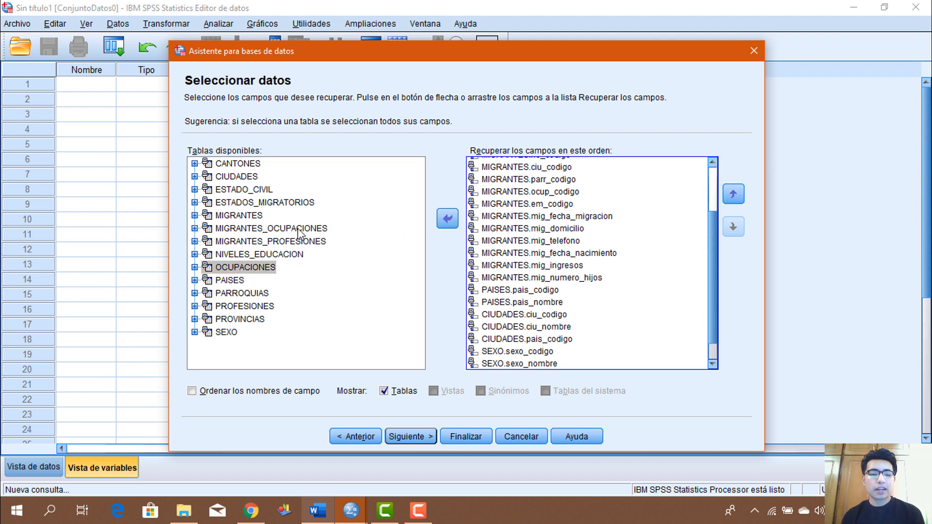
click(298, 229)
click(447, 219)
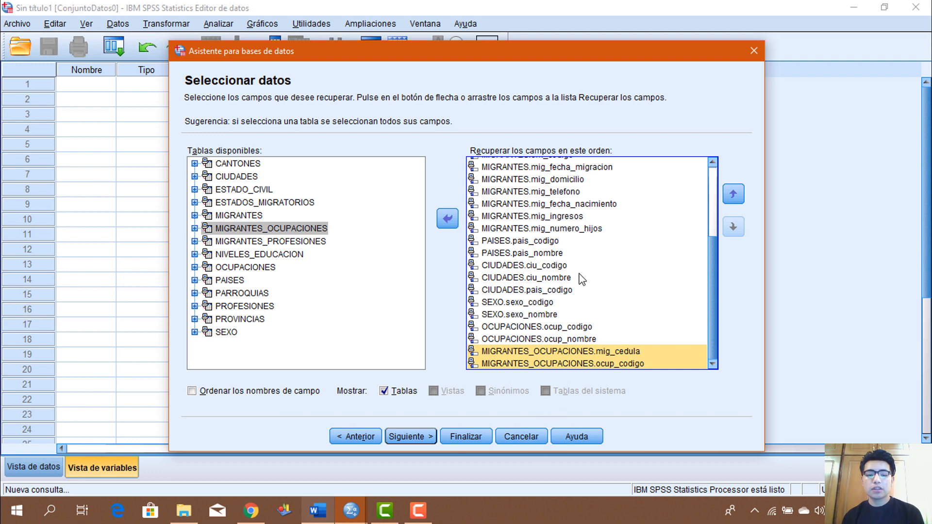
Step: Recheck row 5 of the INFORME table in Word, and add the ESTADO_CIVIL table's fields to the SPSS query
click(318, 512)
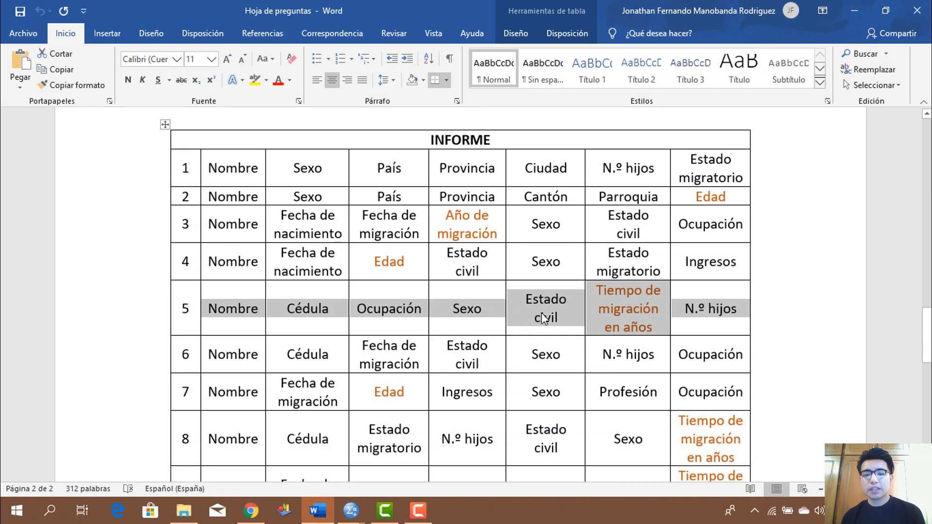
mouse_move(319, 517)
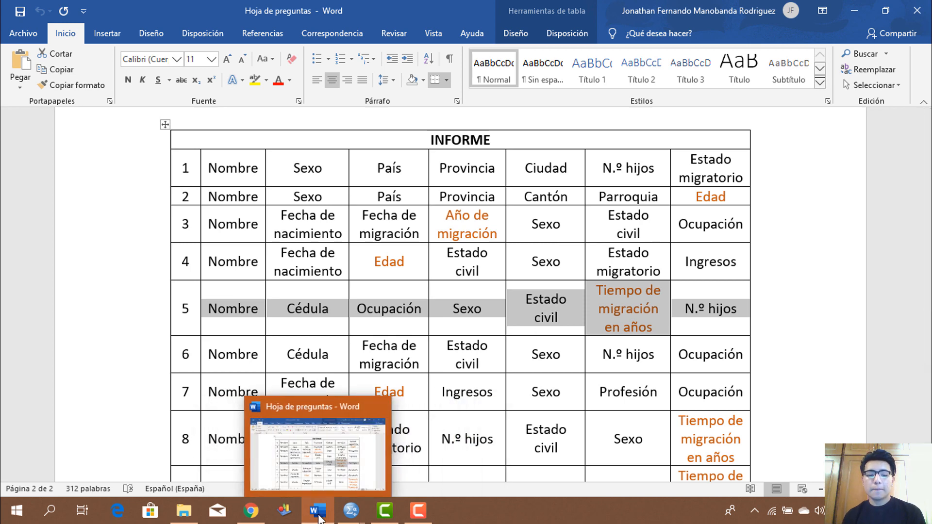
mouse_move(351, 514)
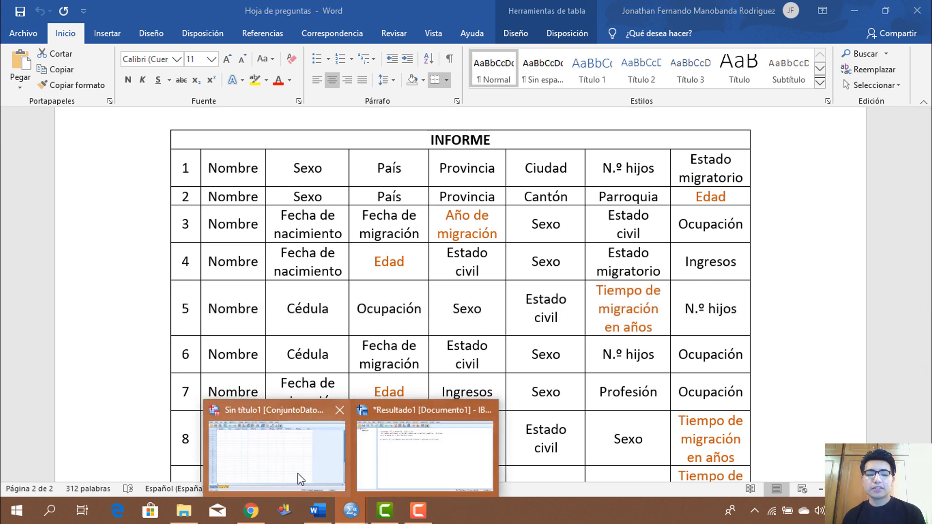
click(298, 474)
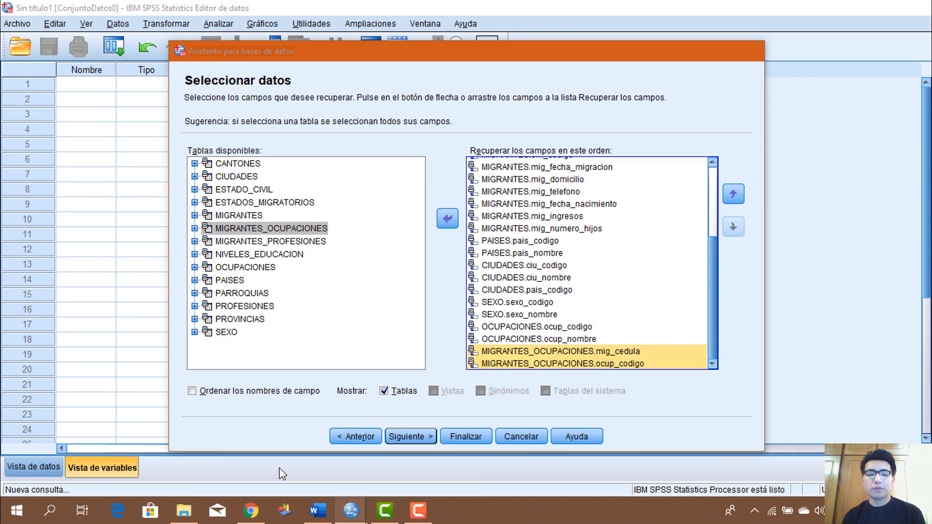
click(230, 192)
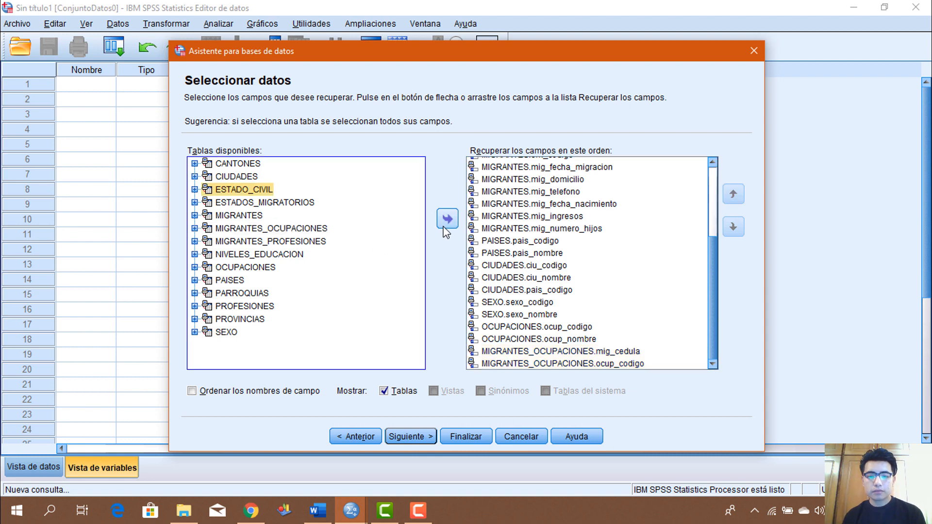
click(491, 242)
click(448, 219)
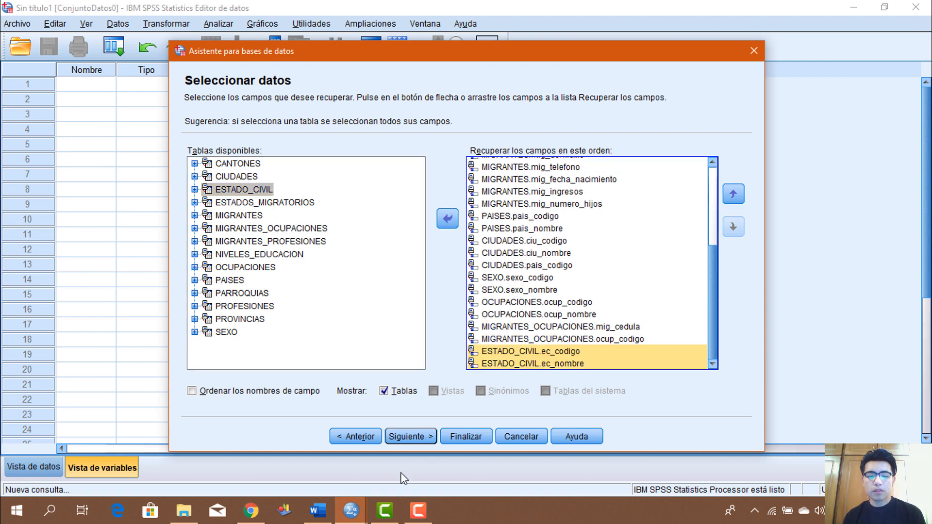
Step: Switch to the Word document to recheck the row 5 fields of the INFORME table, and return to the SPSS database wizard
click(318, 510)
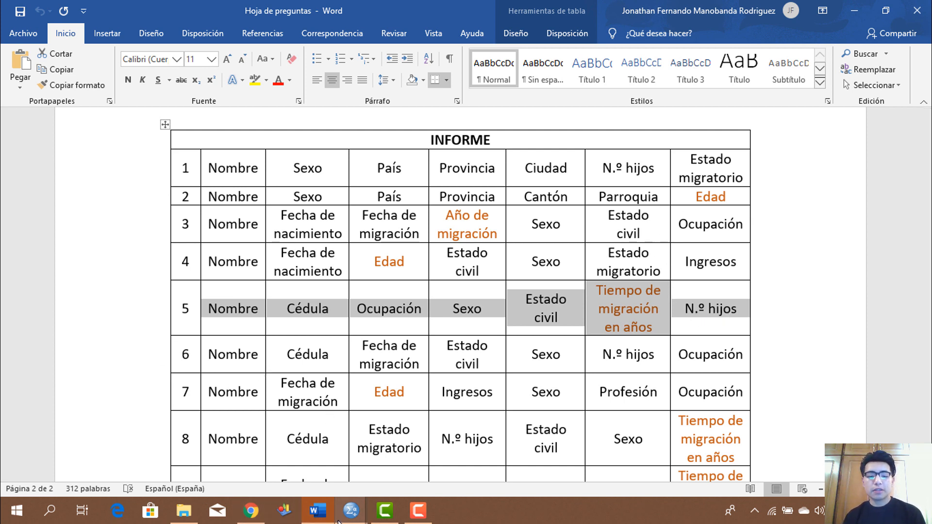
click(361, 518)
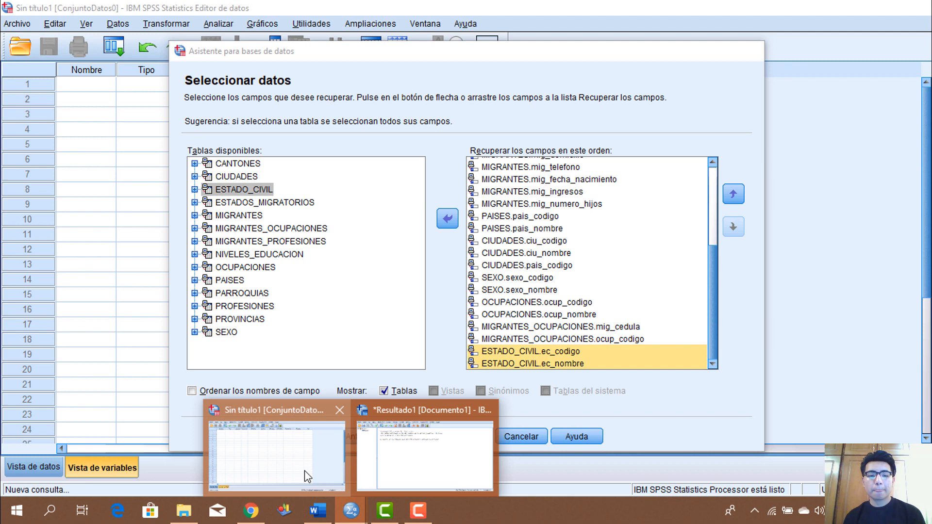
click(304, 471)
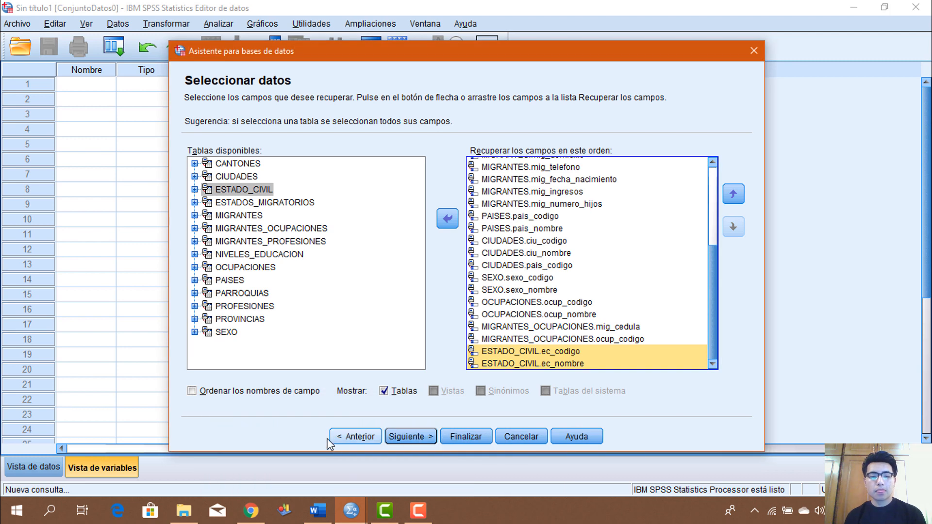
Step: Spread out the CIUDADES and OCUPACIONES tables in the relationship diagram, and finish importing the query data
click(408, 443)
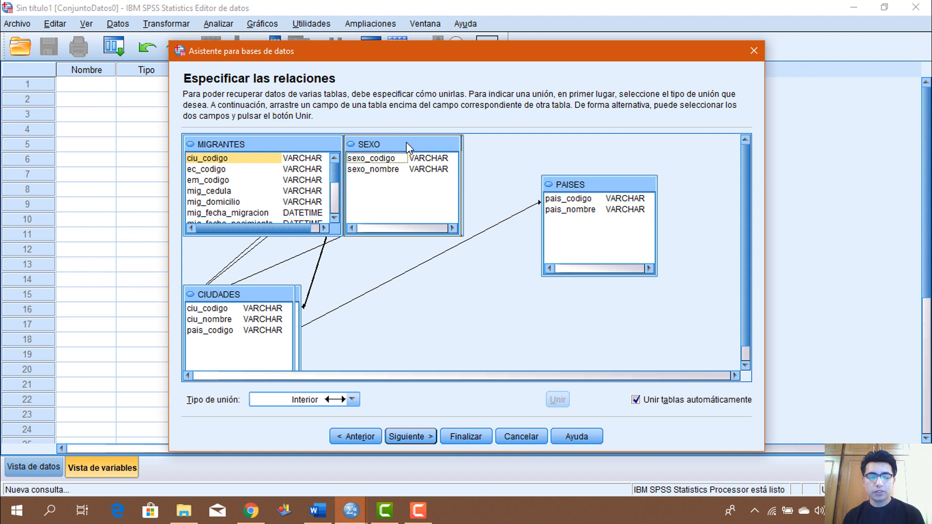
drag(281, 296, 348, 266)
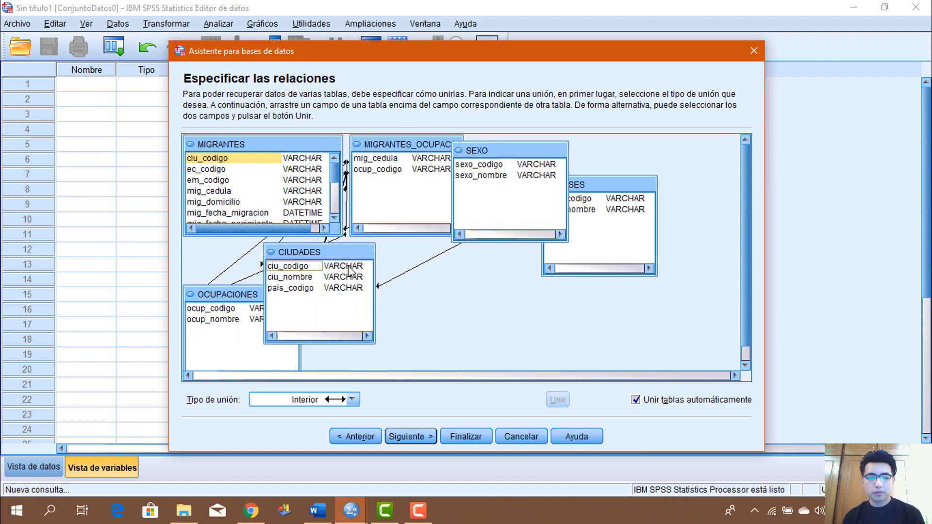
drag(230, 298, 439, 322)
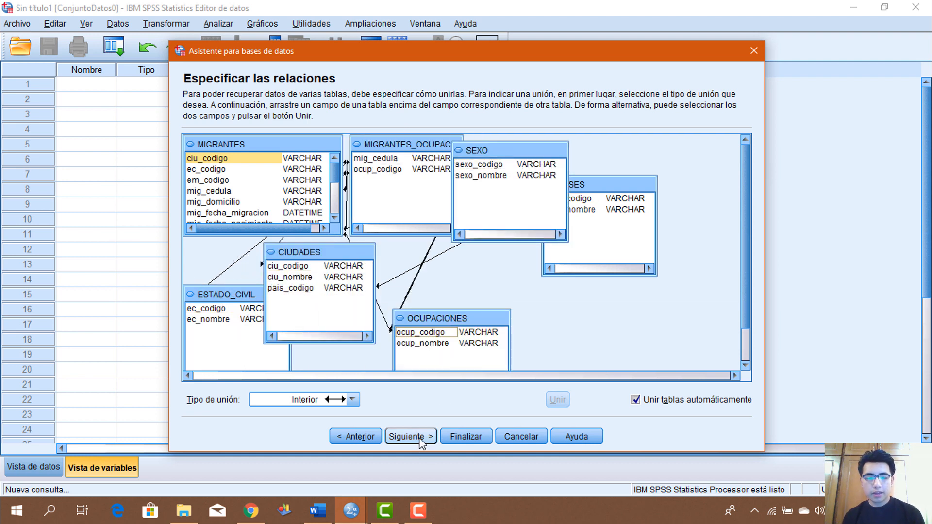
click(420, 436)
click(467, 437)
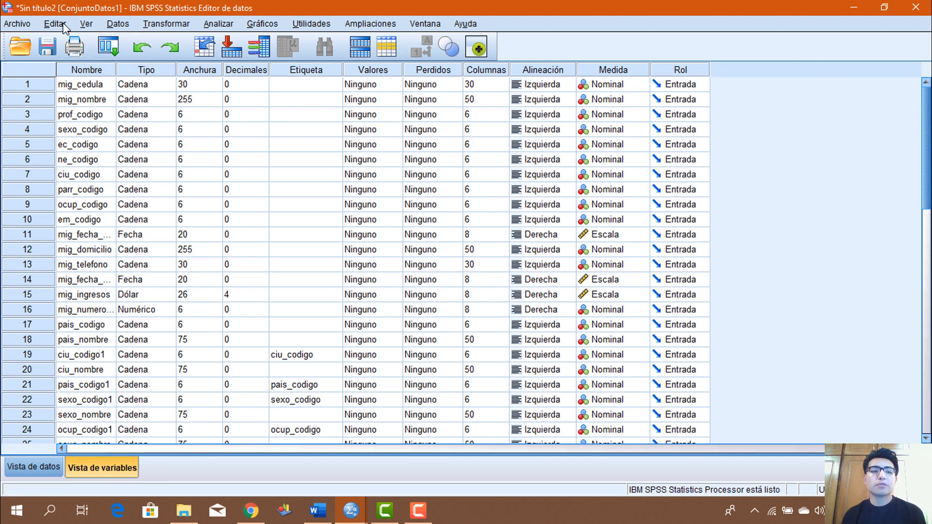
Step: Filter the dataset with Select Cases so that only cases meeting pais_nombre = "España" are used
click(111, 28)
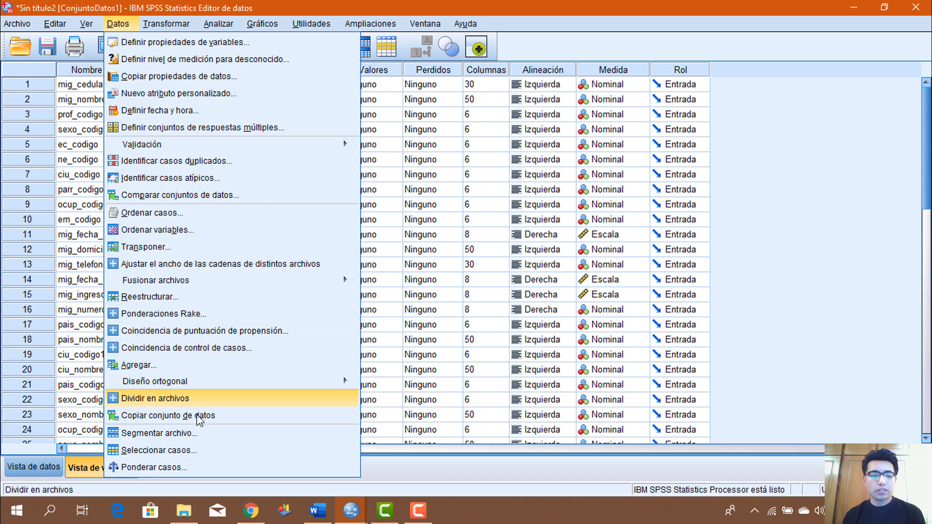
click(199, 449)
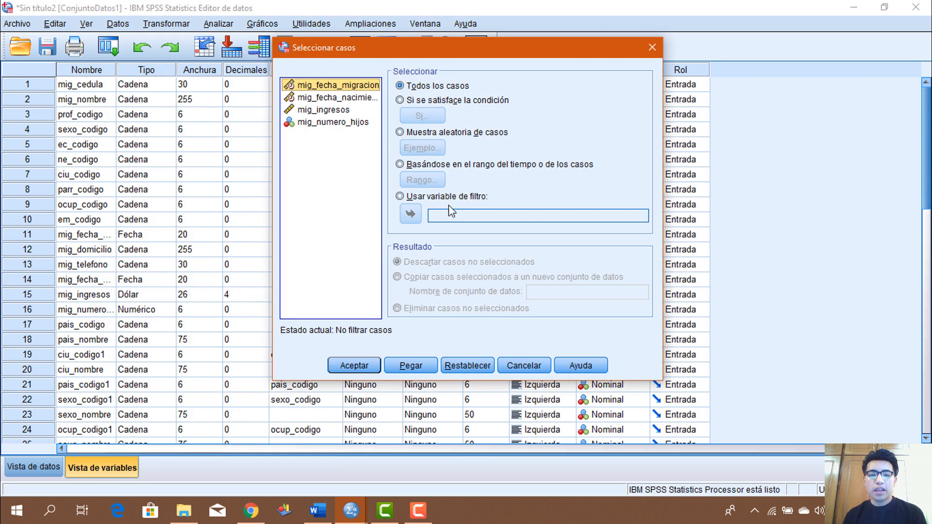
click(450, 100)
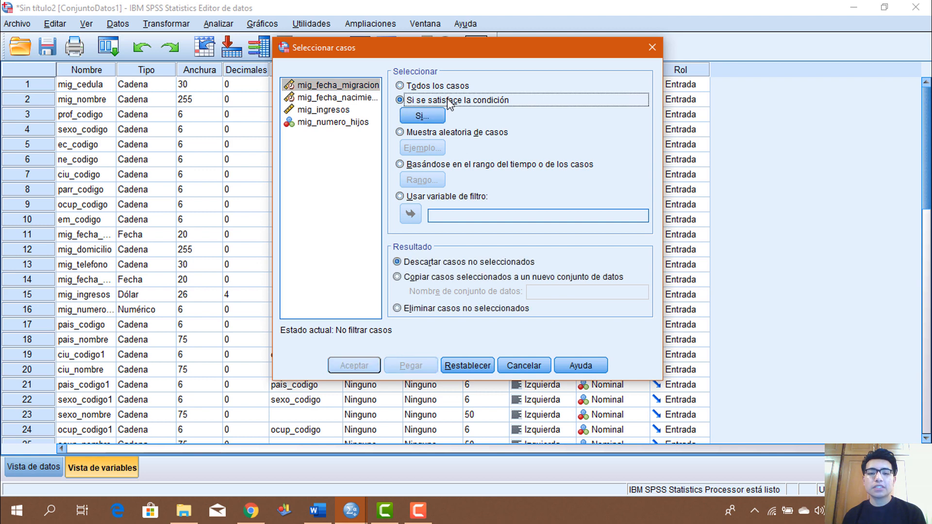
click(423, 116)
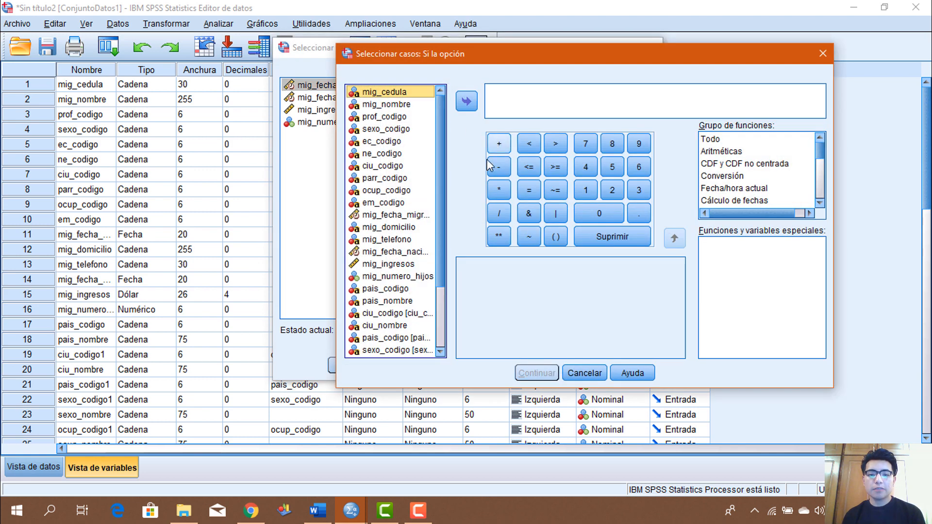
scroll(410, 209, down, 1)
scroll(410, 209, down, 1)
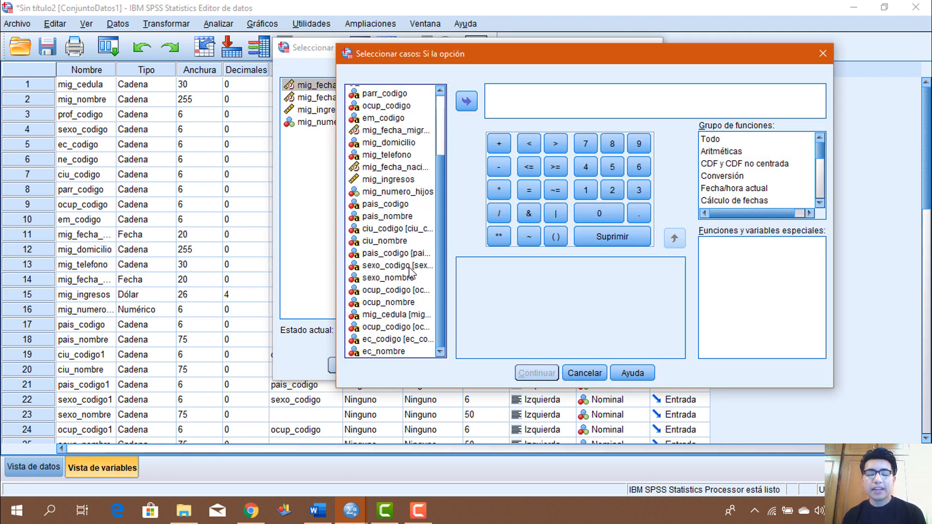
click(397, 217)
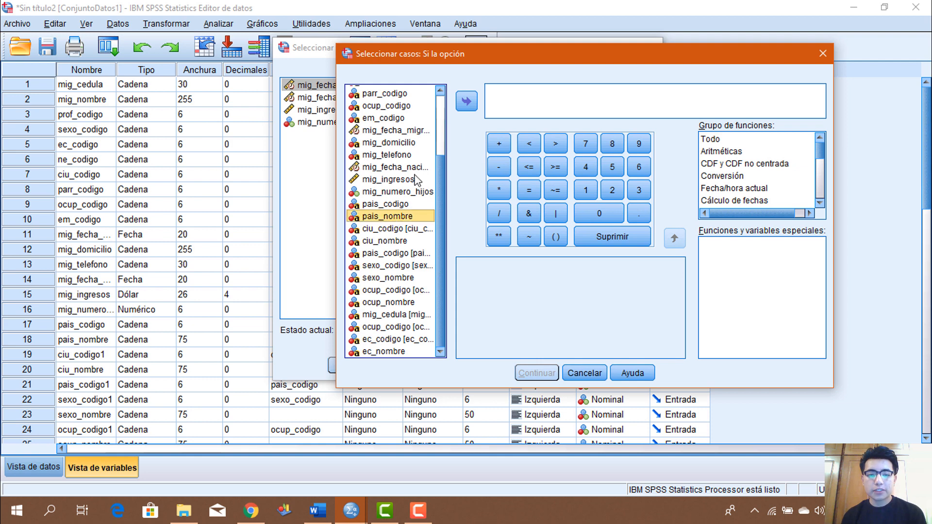
click(466, 102)
click(534, 193)
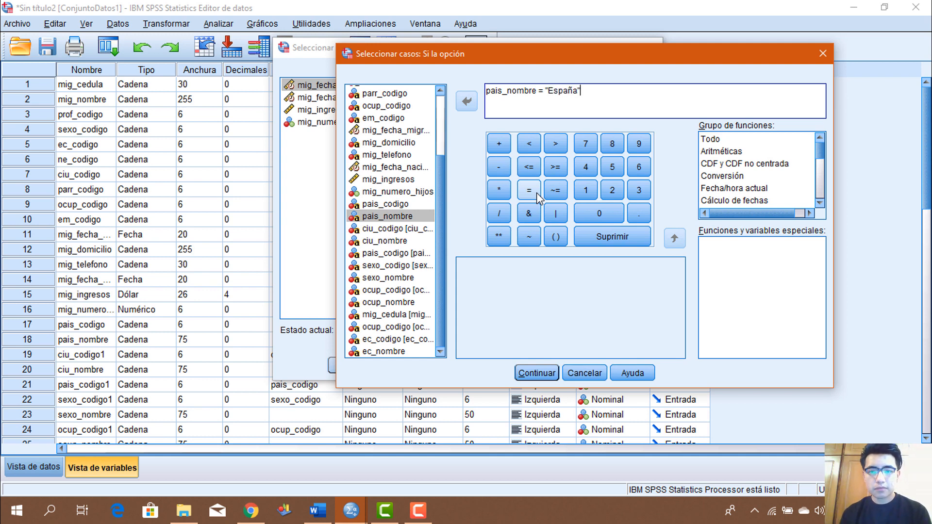
click(537, 373)
click(374, 367)
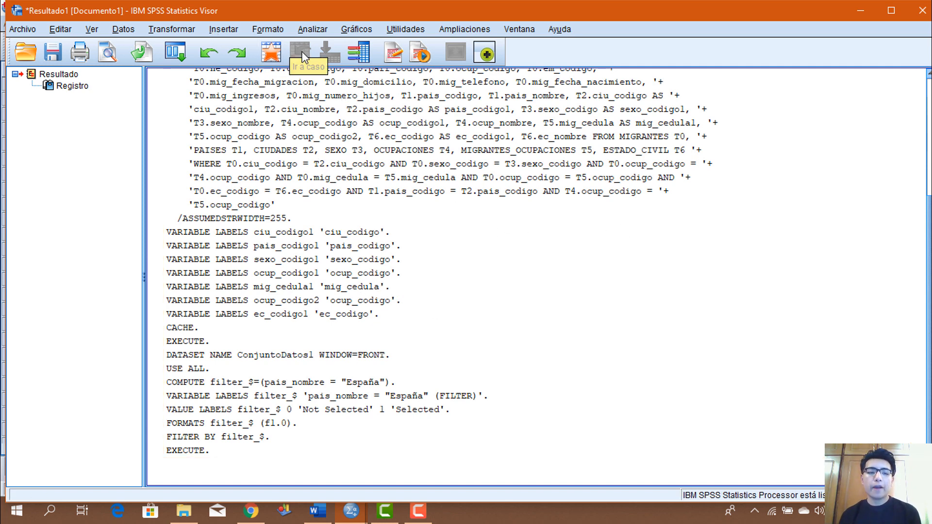
Step: Switch to the Word document to reread question 5 in the list of queries, and return to the SPSS output
click(318, 510)
scroll(402, 347, up, 15)
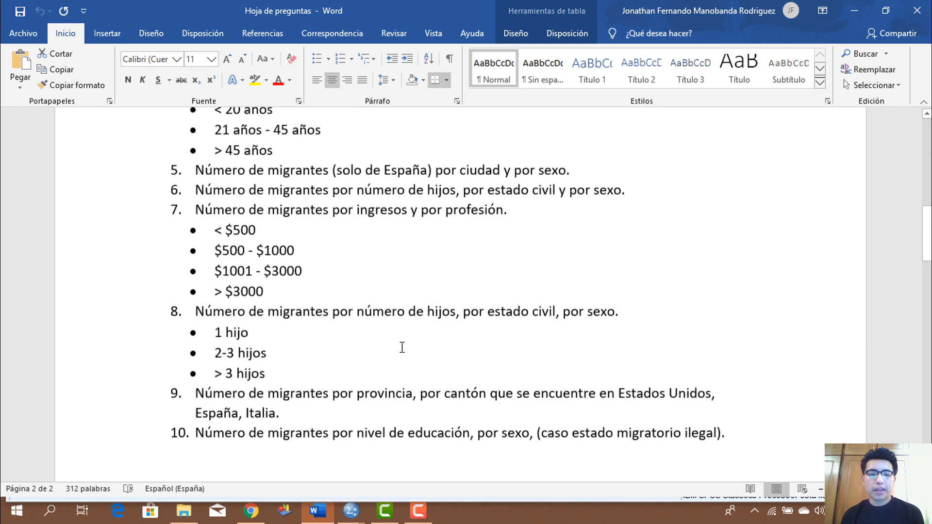
scroll(401, 350, up, 1)
scroll(308, 380, down, 2)
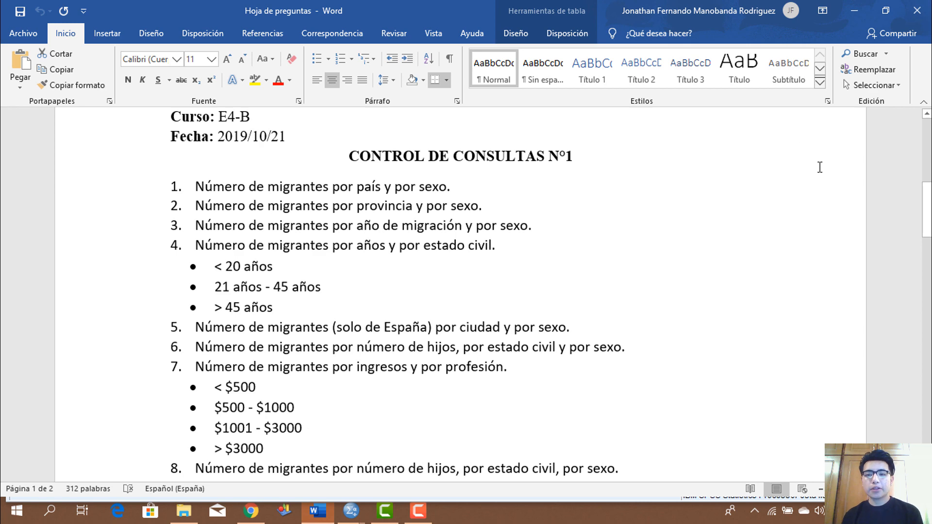
click(854, 11)
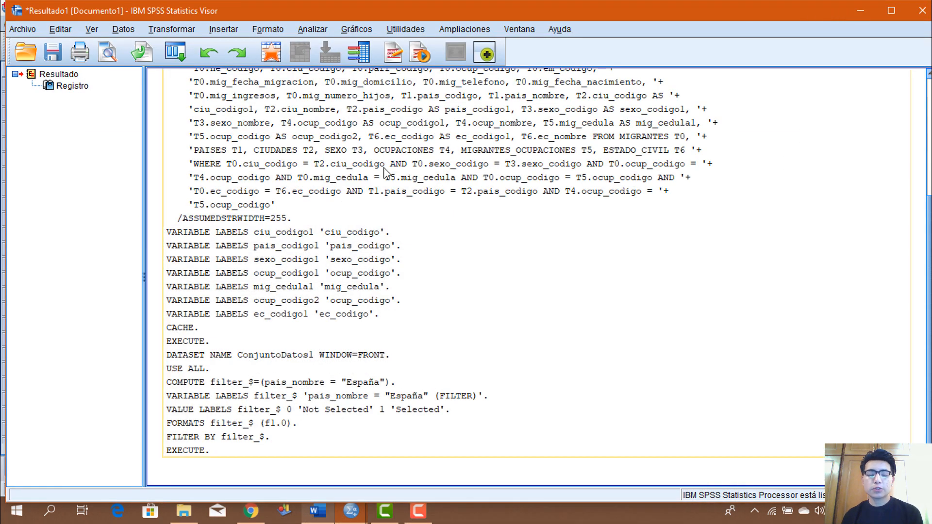
Step: Start a crosstabs analysis with ciu_nombre as the row variable
click(311, 30)
mouse_move(340, 64)
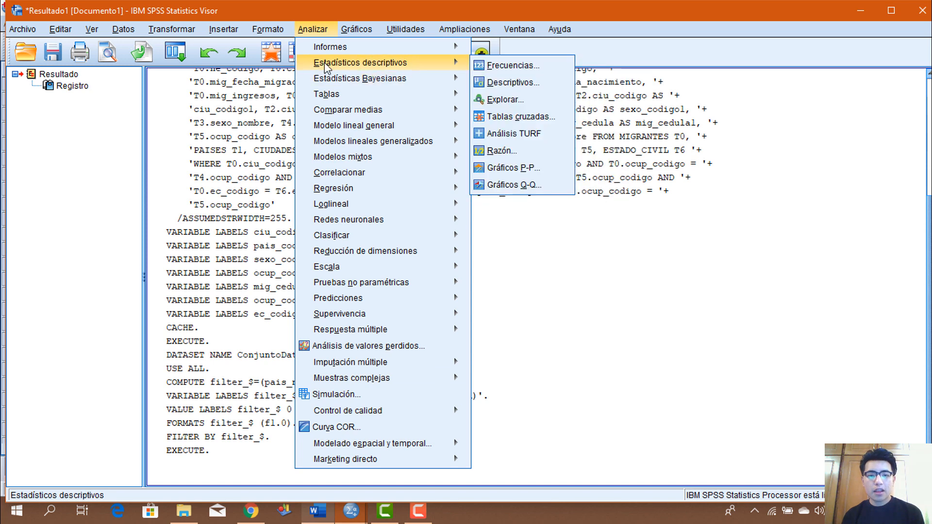
click(498, 120)
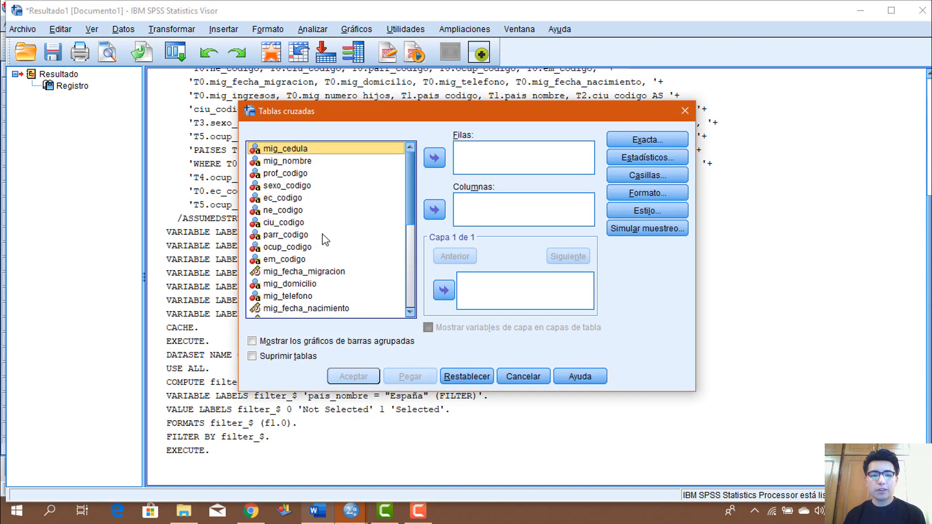
scroll(324, 235, down, 1)
scroll(324, 220, down, 3)
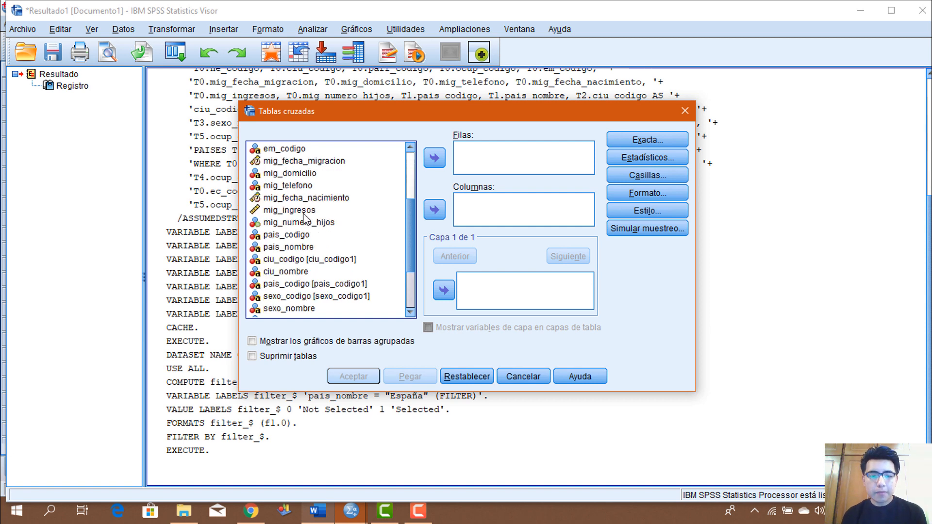
scroll(324, 209, down, 1)
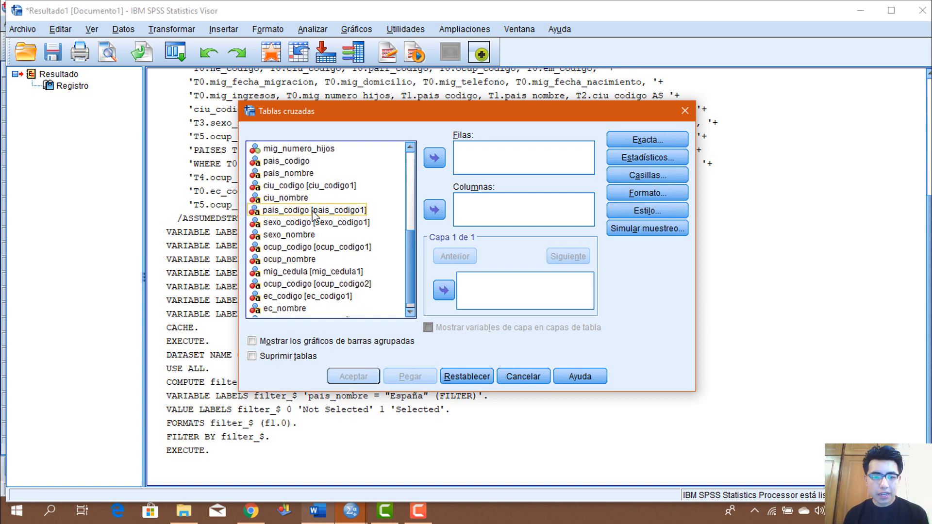
click(306, 198)
click(435, 158)
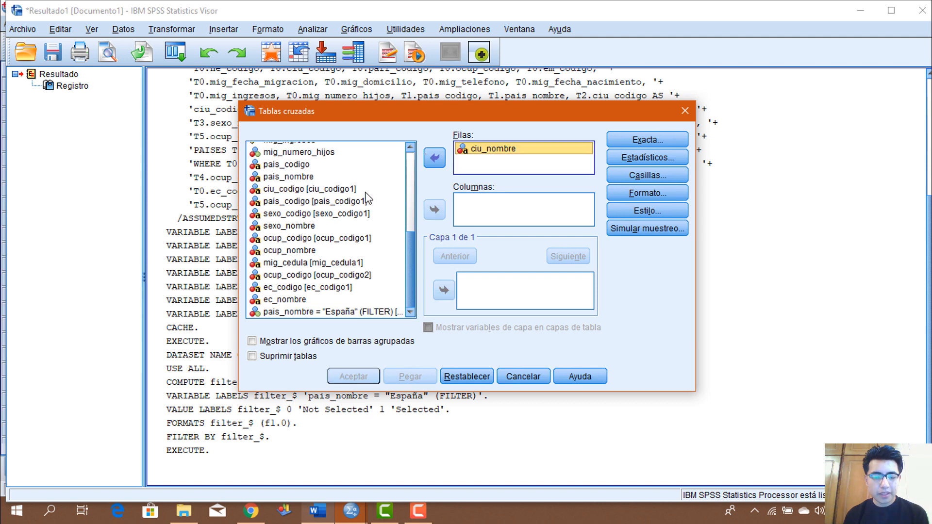
Step: Set sexo_nombre as the crosstab's column variable, include clustered bar charts, and run the analysis
click(305, 227)
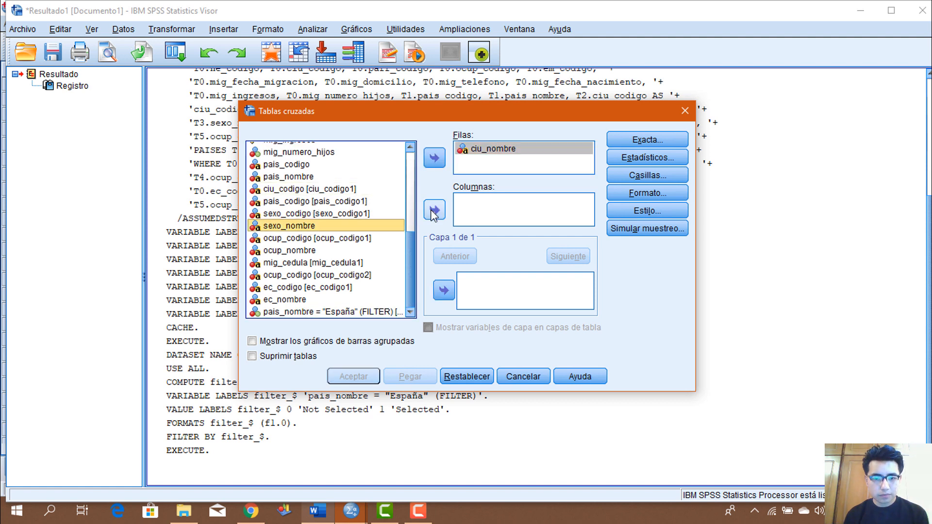
click(434, 209)
click(312, 342)
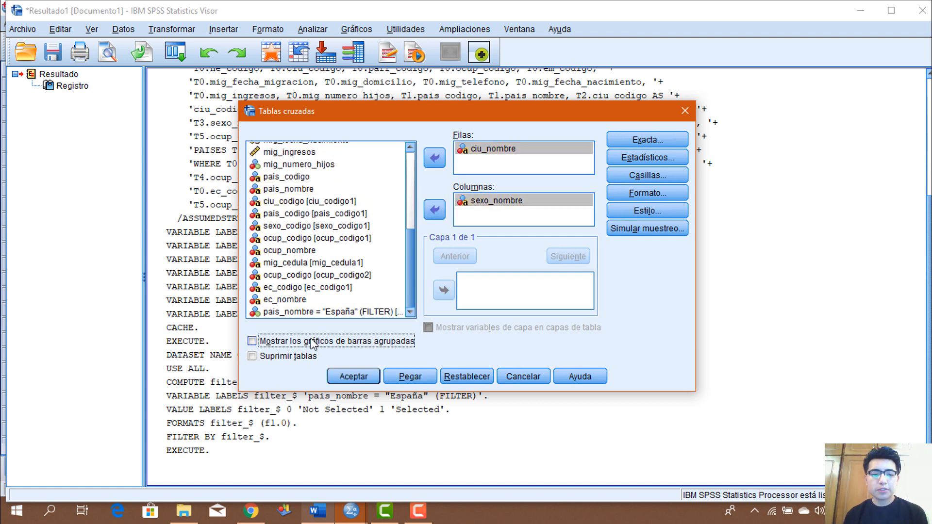
click(365, 382)
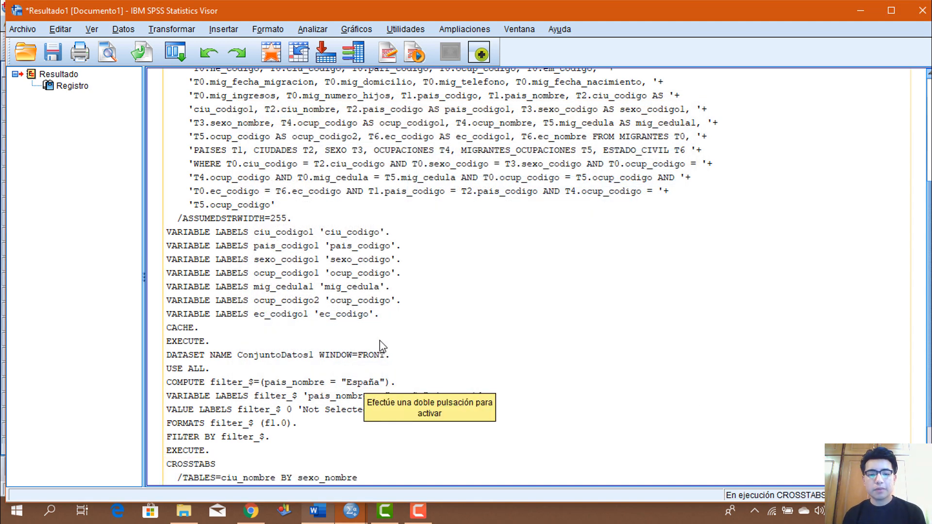
Step: Examine the resulting ciu_nombre by sexo_nombre crosstab and its clustered bar chart in the output
click(419, 511)
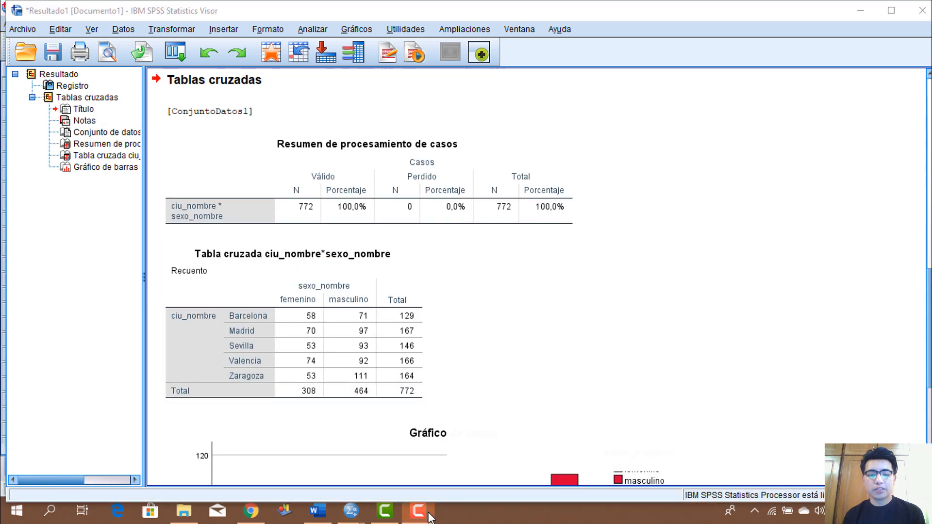
scroll(481, 291, down, 6)
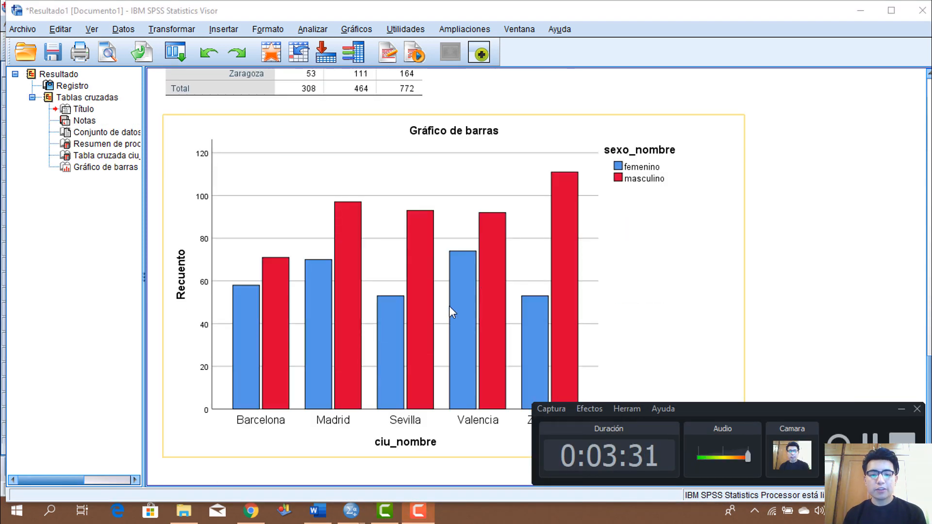
click(793, 293)
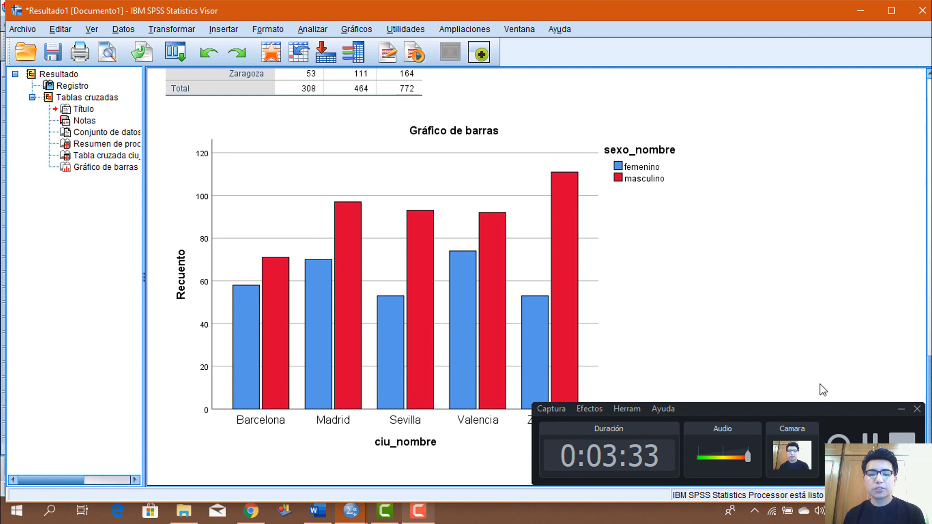
click(899, 409)
click(440, 343)
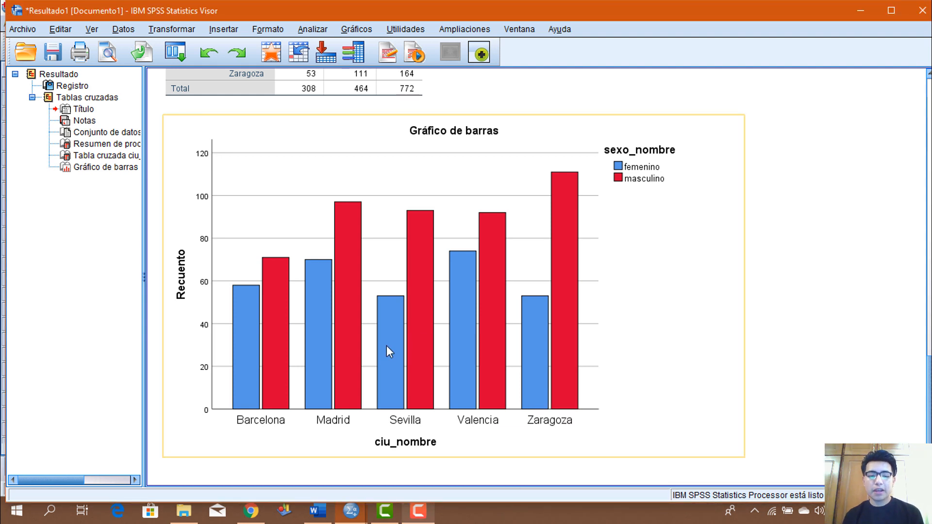
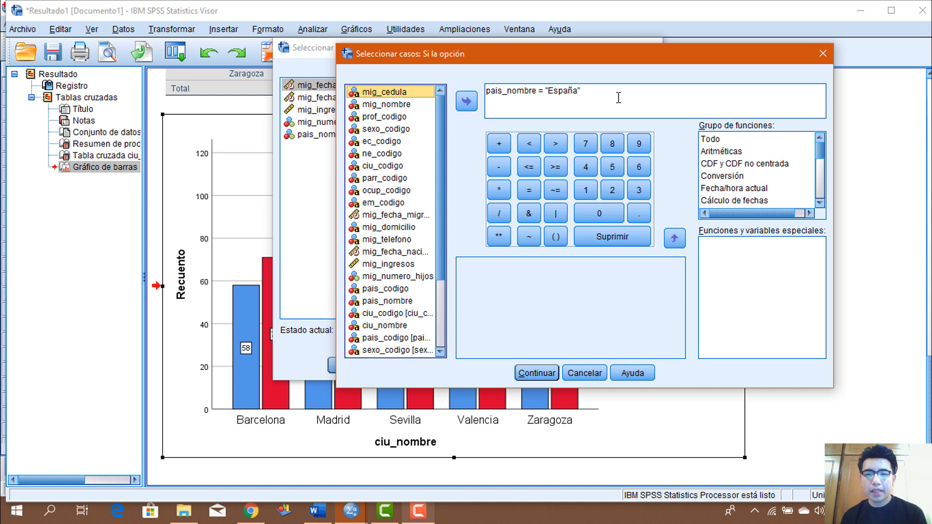
Step: Extend the case selection condition pais_nombre = "España" with & ciu_nombre = "Valencia"
click(614, 97)
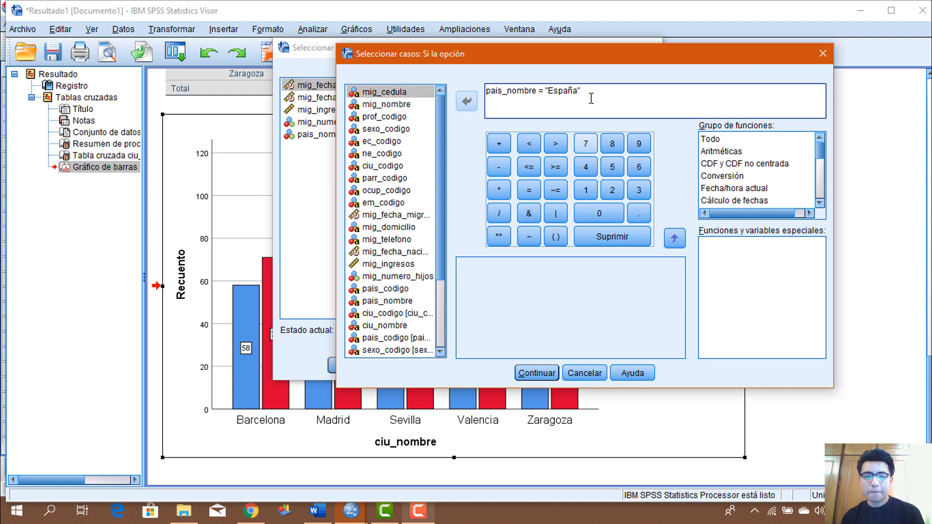
click(536, 217)
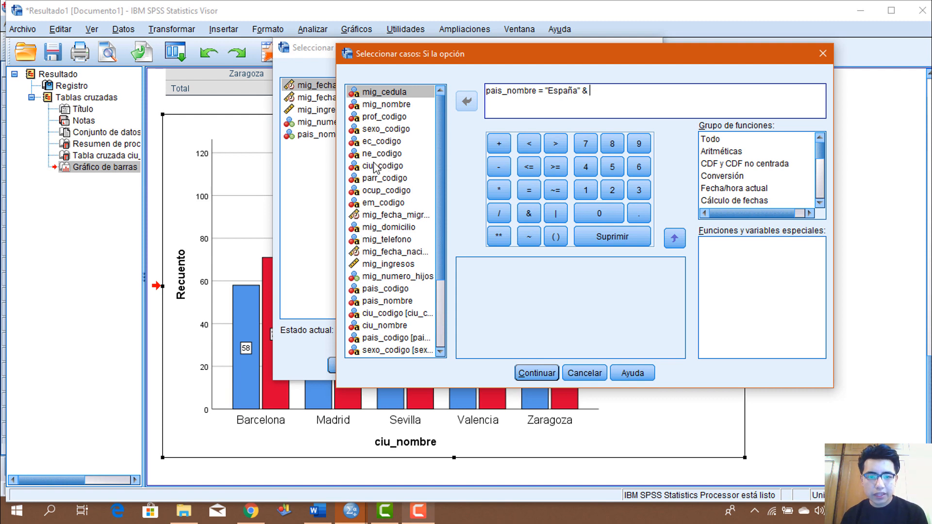
scroll(381, 160, down, 1)
scroll(381, 159, down, 1)
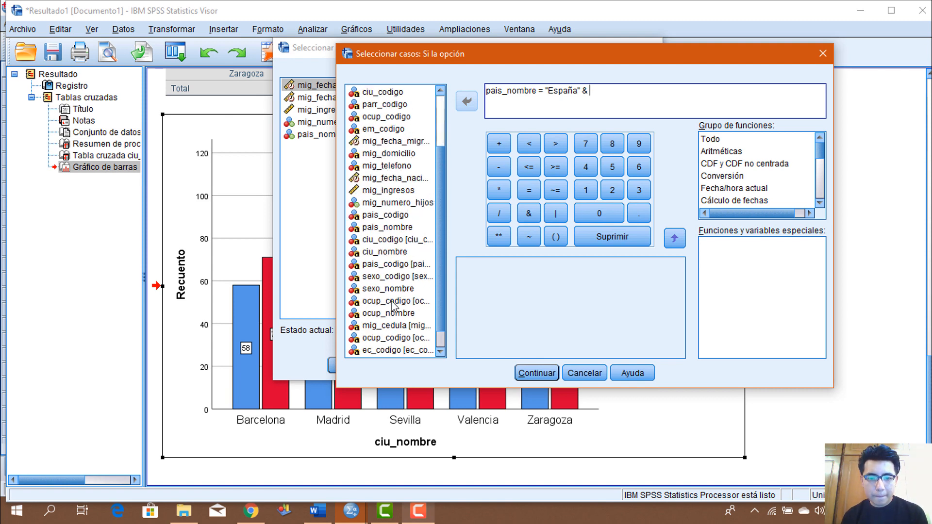
scroll(393, 320, down, 1)
scroll(389, 321, up, 3)
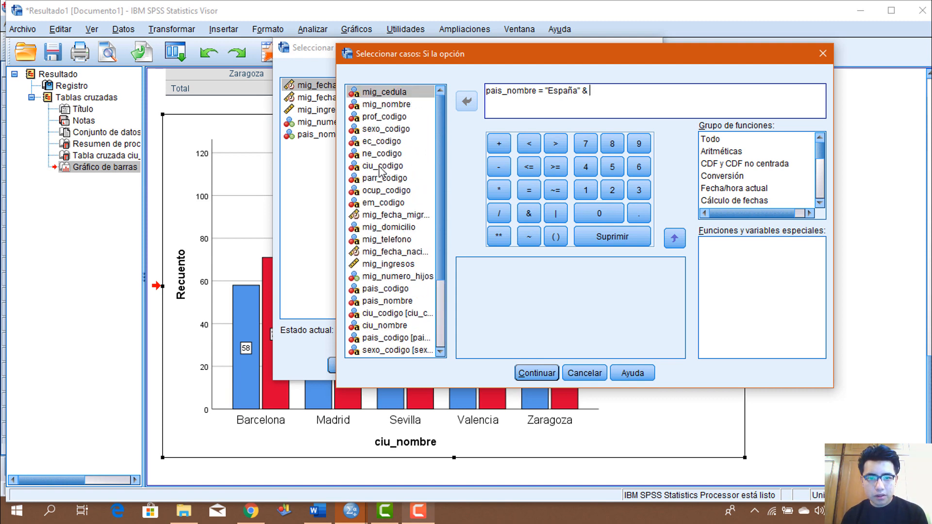
click(384, 325)
click(467, 103)
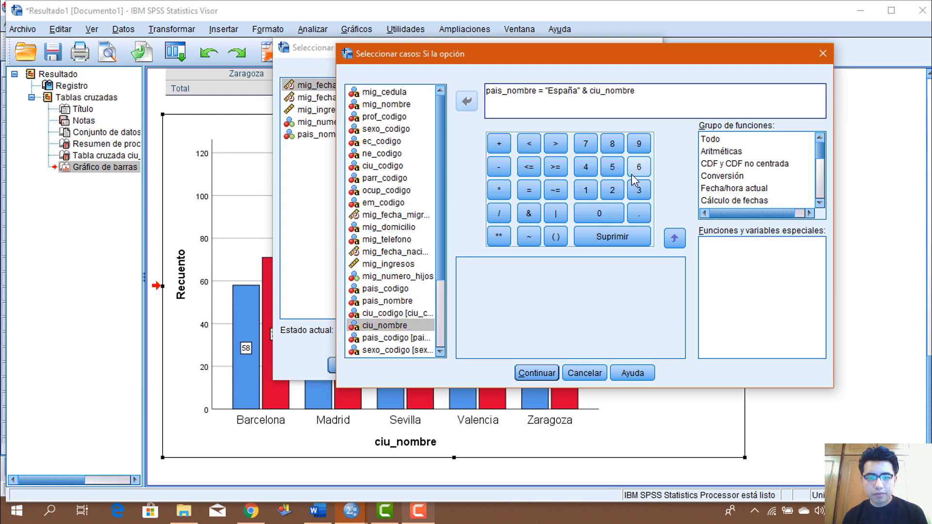
click(530, 190)
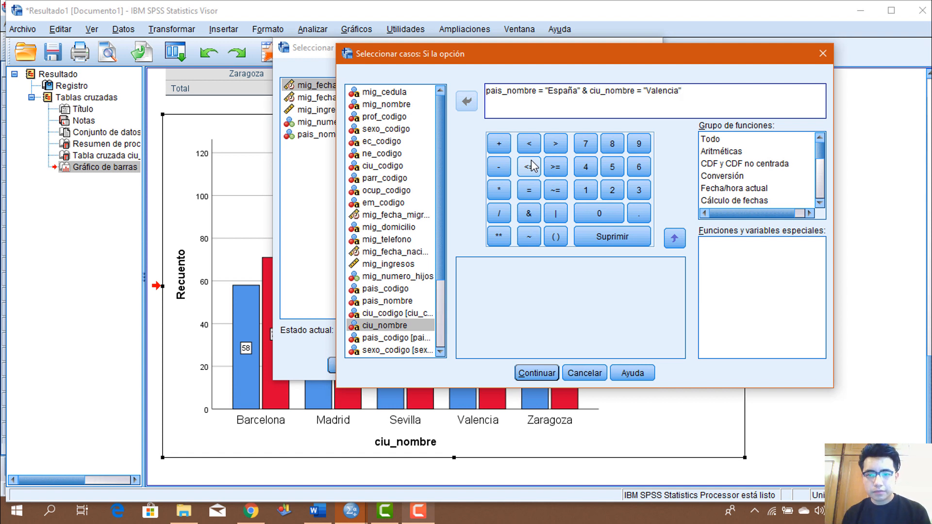
Step: Add & sexo_nombre = "masculino" to the case selection condition and apply the filter
click(529, 213)
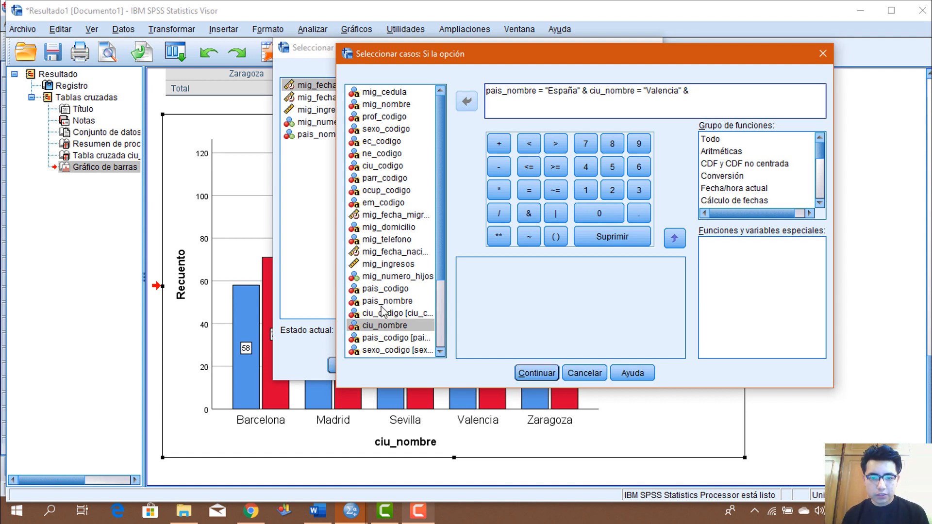
scroll(376, 260, down, 3)
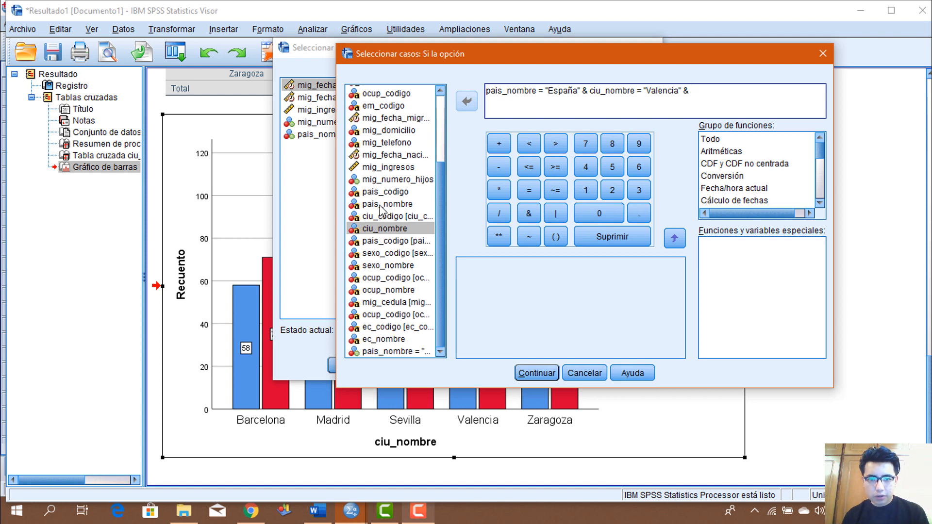
click(389, 266)
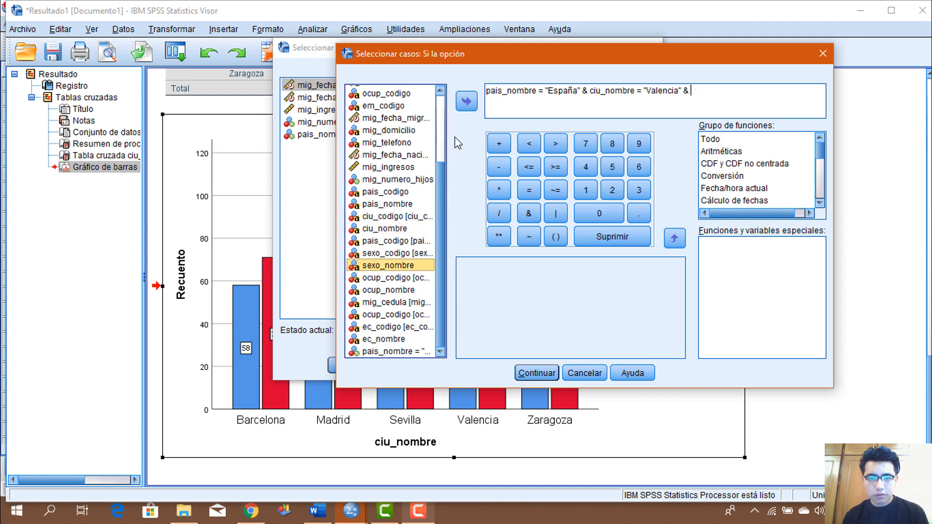
click(466, 101)
click(530, 190)
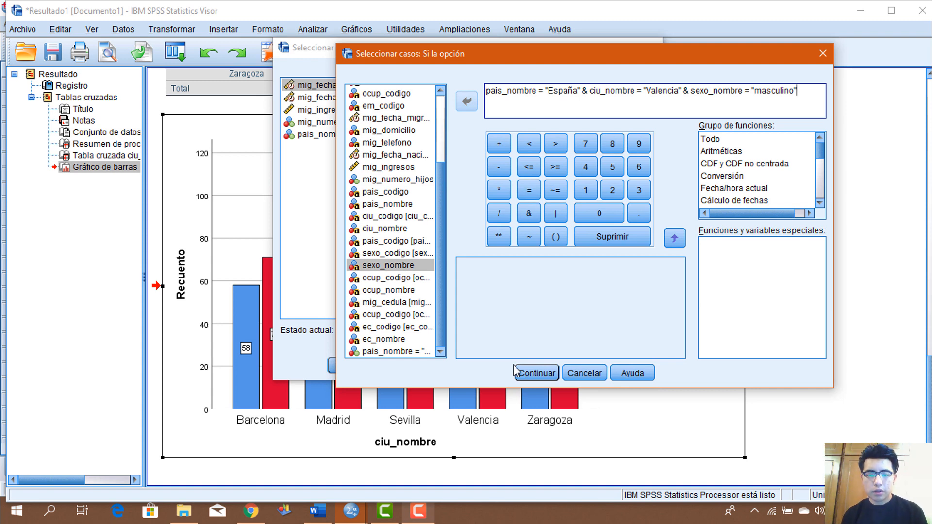
click(528, 377)
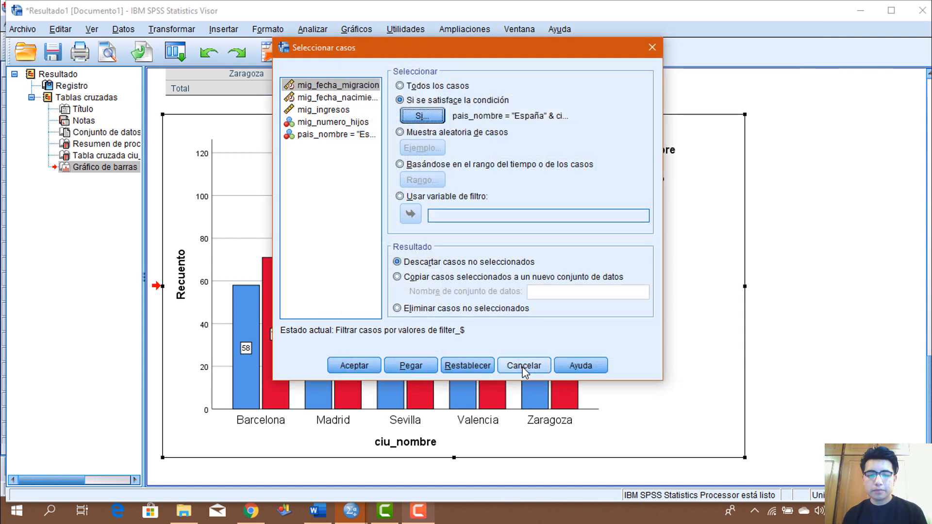
click(355, 366)
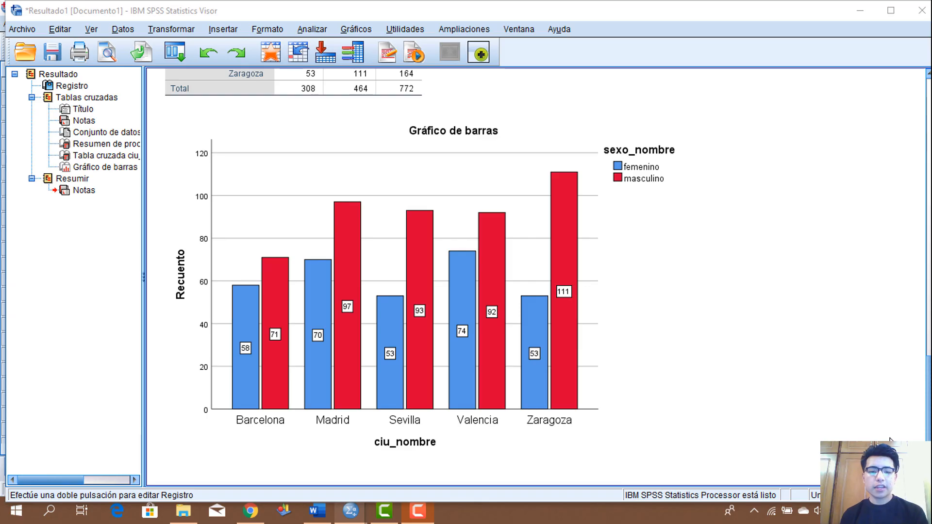
Step: Switch to the Word document to check the fields required for report 5, and return to the SPSS output
click(669, 332)
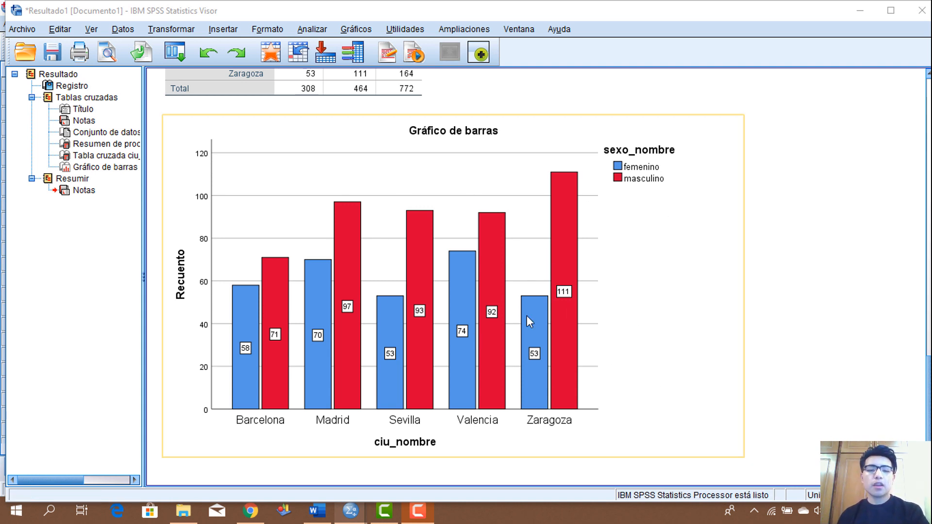
click(316, 511)
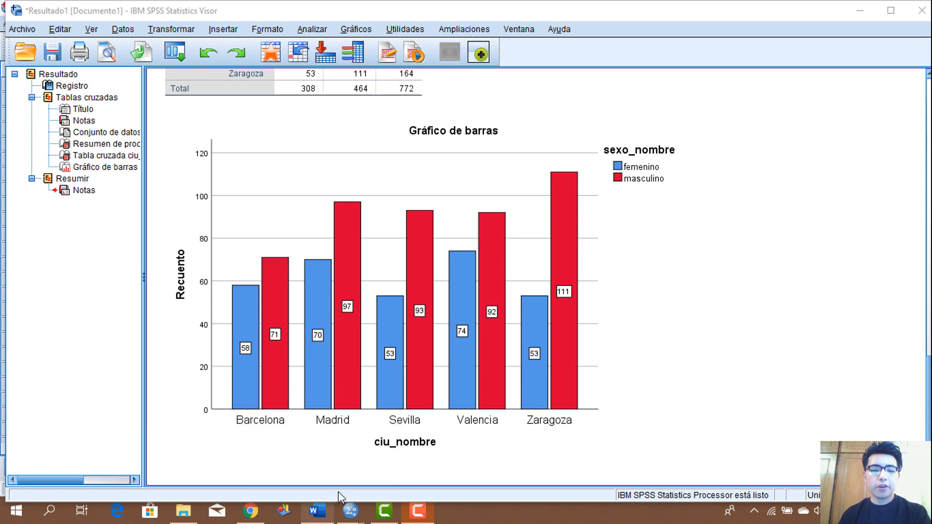
click(627, 149)
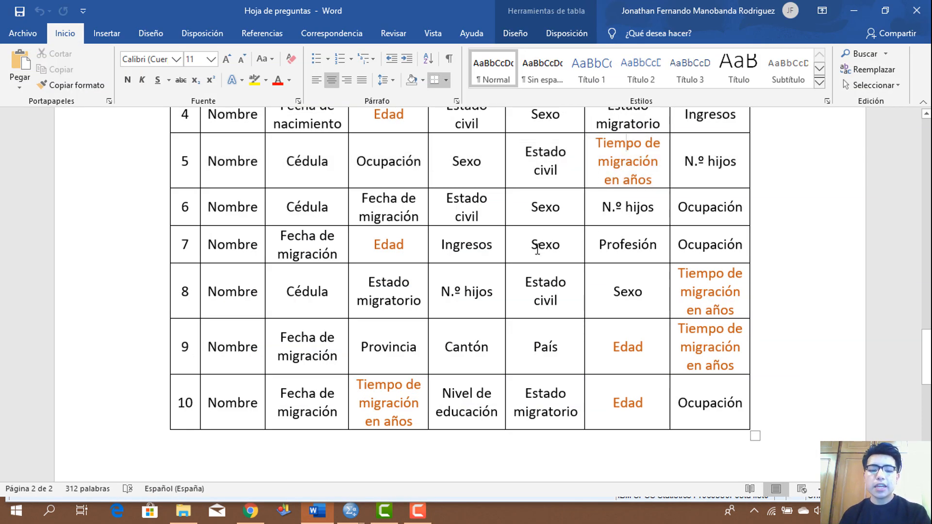
mouse_move(351, 509)
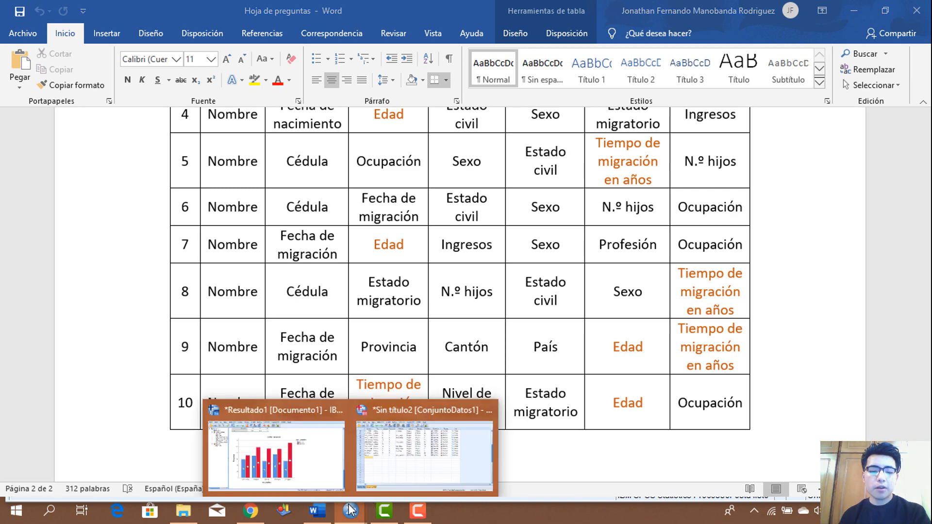
click(275, 451)
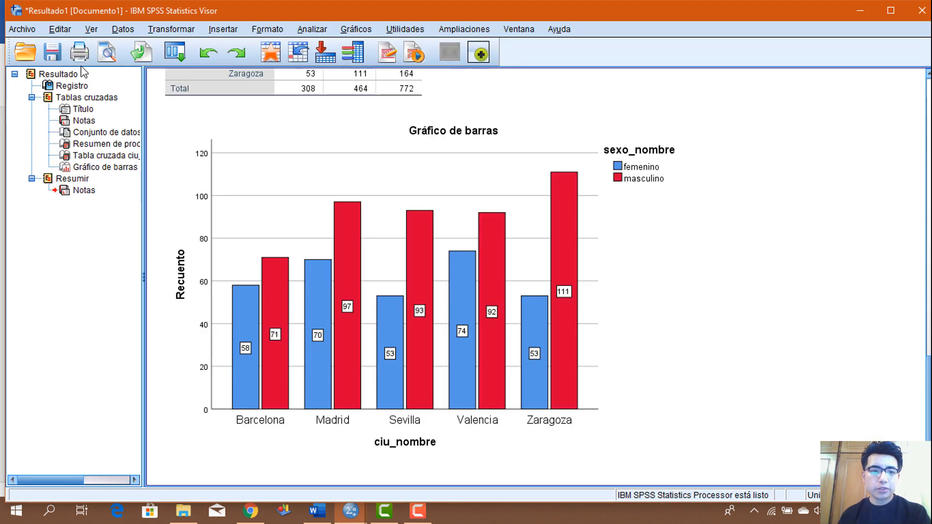
Step: Start a date calculation in the Date and Time Wizard for the number of time units between two dates
click(162, 29)
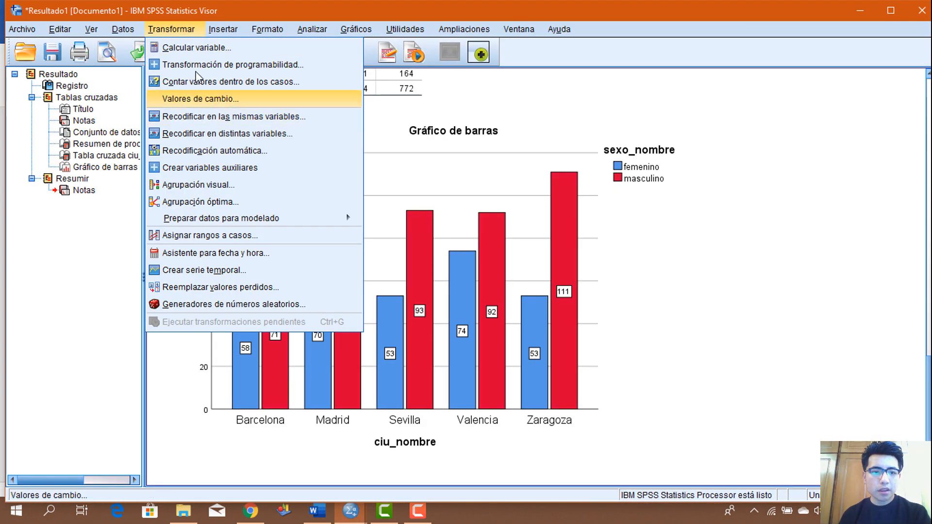
click(200, 254)
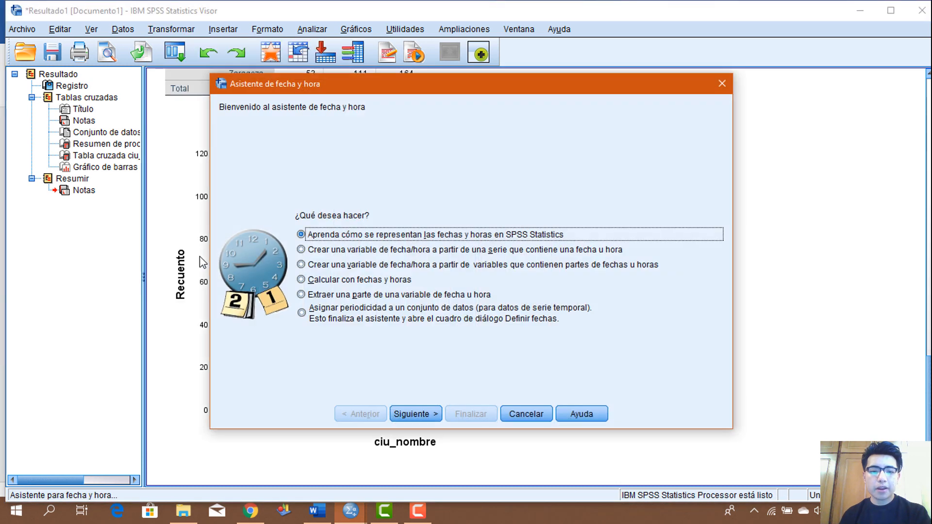
click(352, 281)
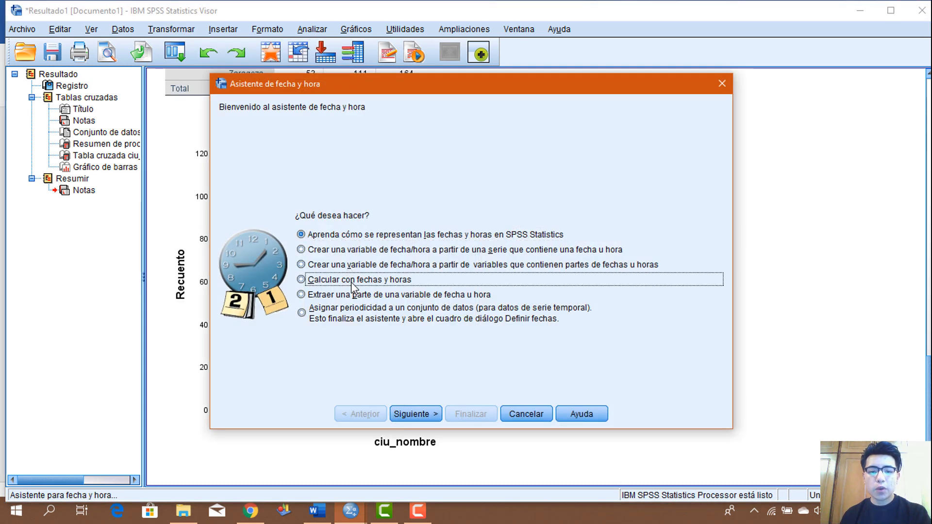
click(416, 413)
click(372, 251)
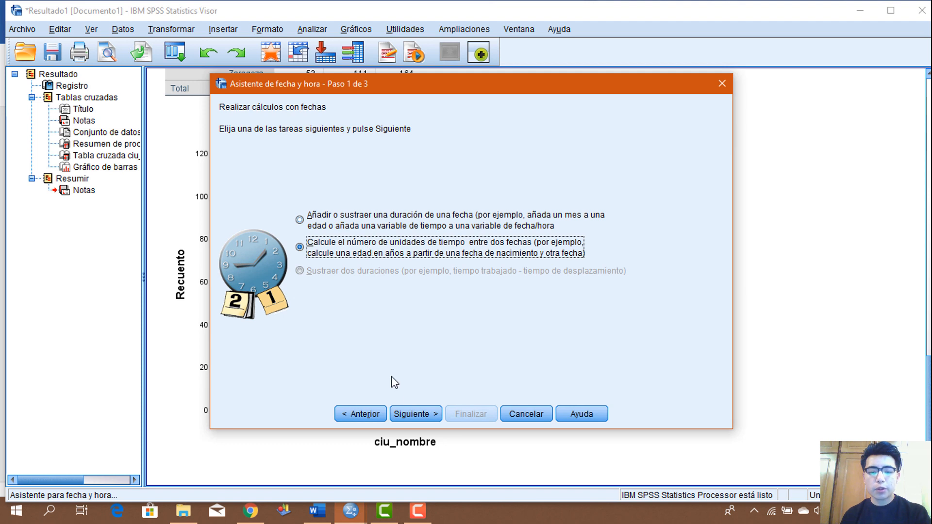
click(413, 413)
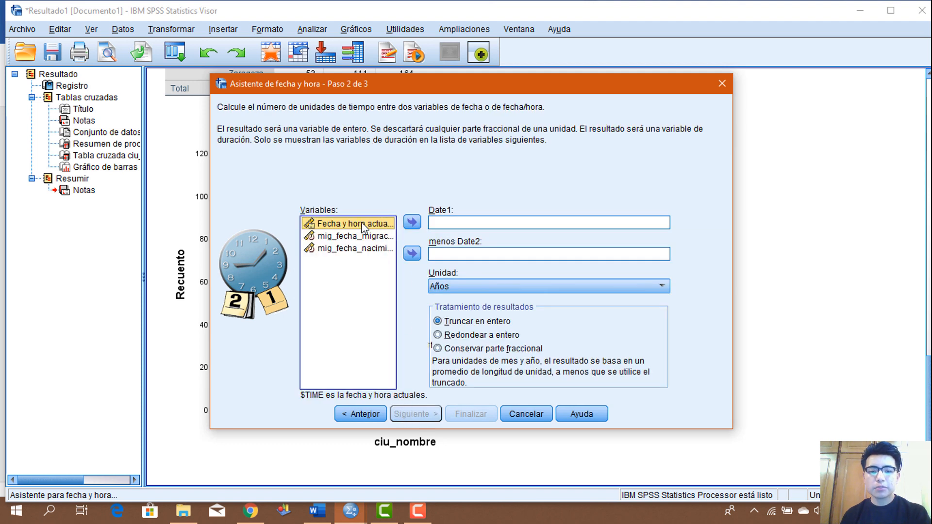
Step: Set the calculation to the current date and time minus mig_fecha_migracion, in years truncated to an integer
click(412, 223)
click(378, 238)
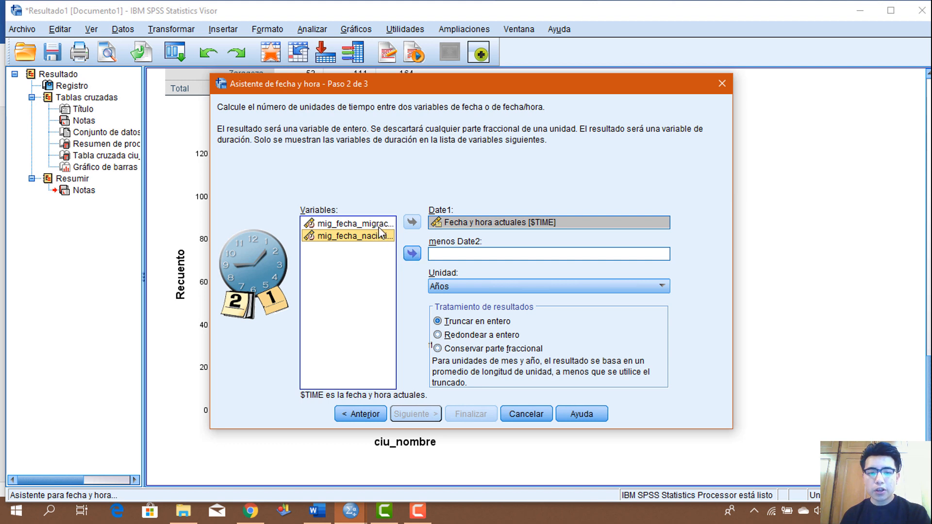
click(380, 225)
click(412, 254)
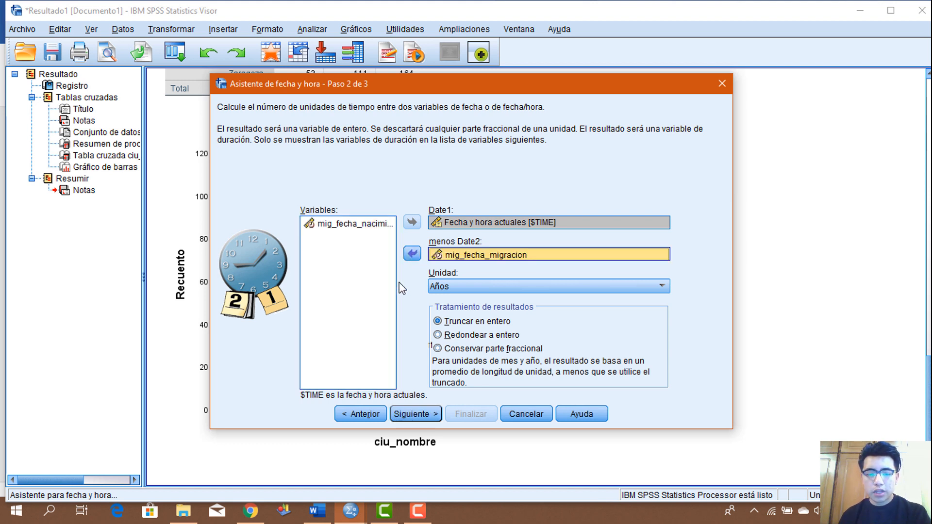
click(411, 412)
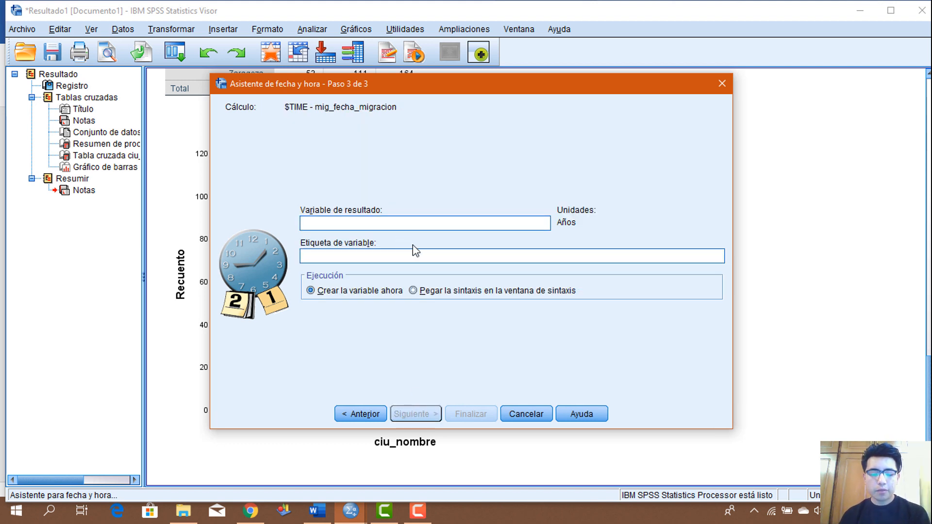
Step: Name the result variable tiempo_mig, give it the label tiempo_mig, and create it
text(tiempo_mig)
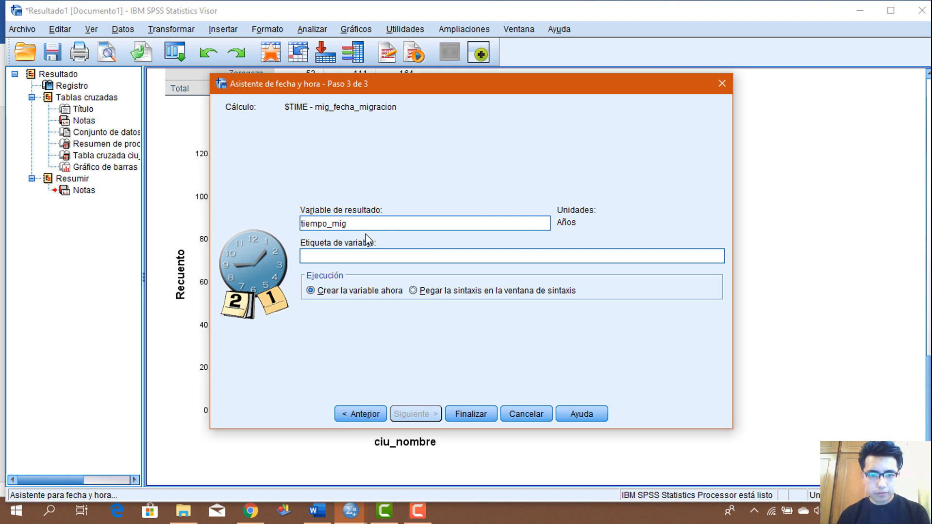
drag(354, 223, 299, 228)
key(ctrl+c)
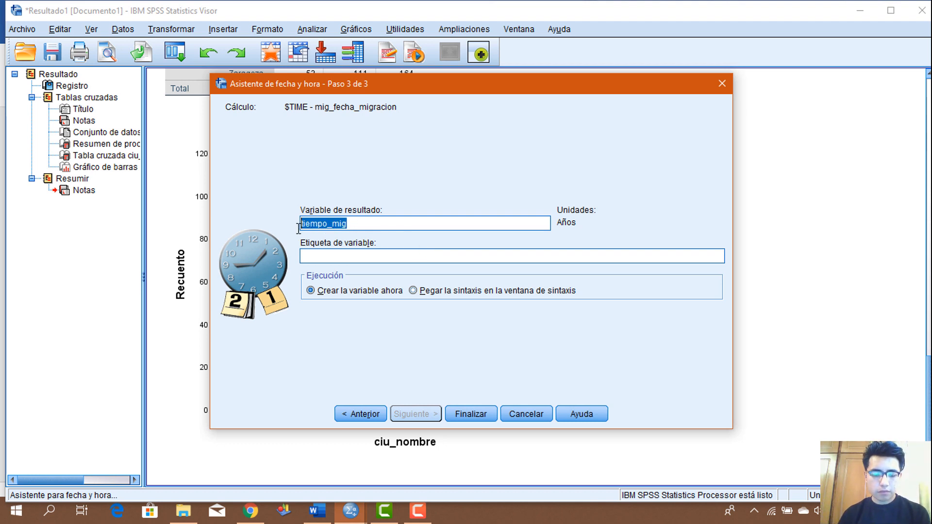
click(322, 256)
key(ctrl+v)
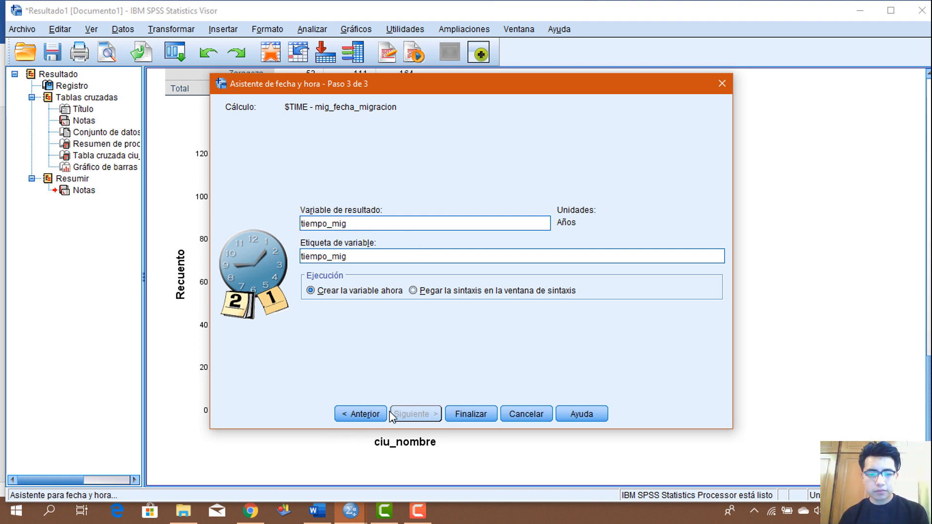
click(460, 415)
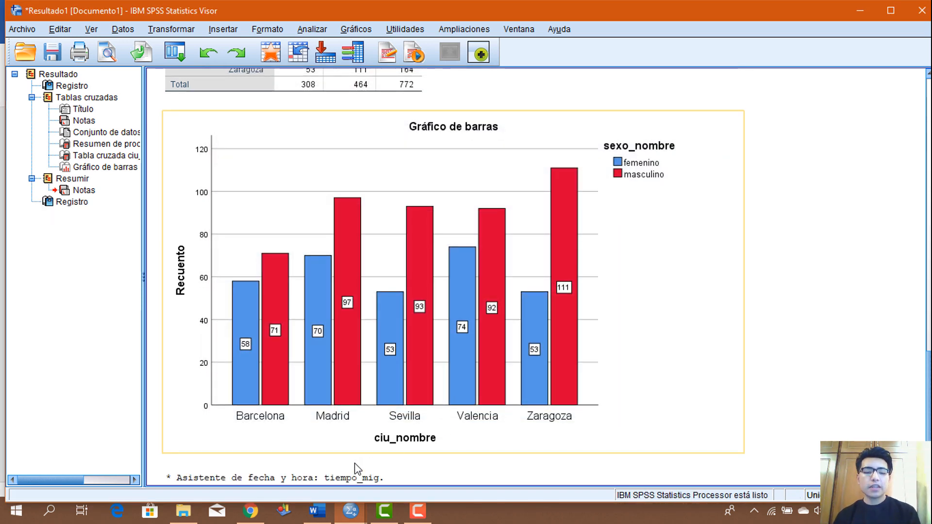
Step: Check the tiempo_mig variable and its values in the data editor, and return to the output viewer
click(350, 511)
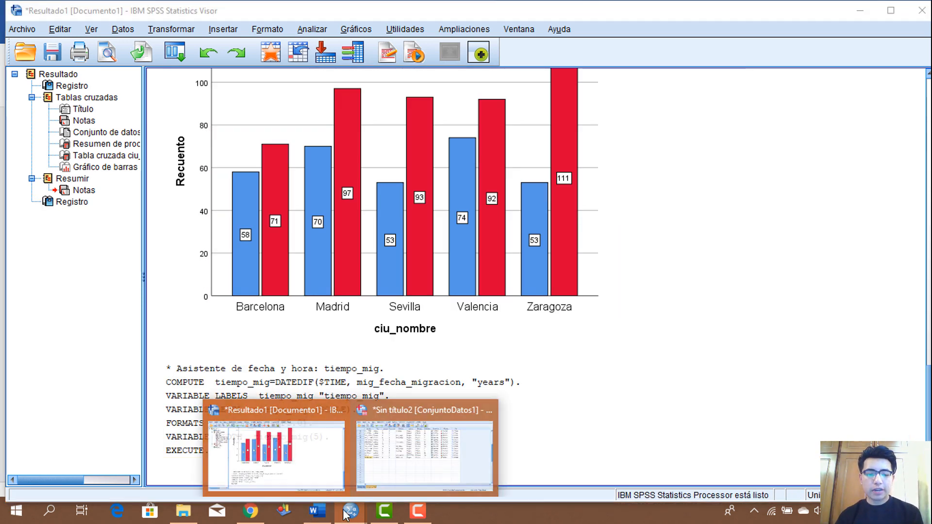
click(361, 454)
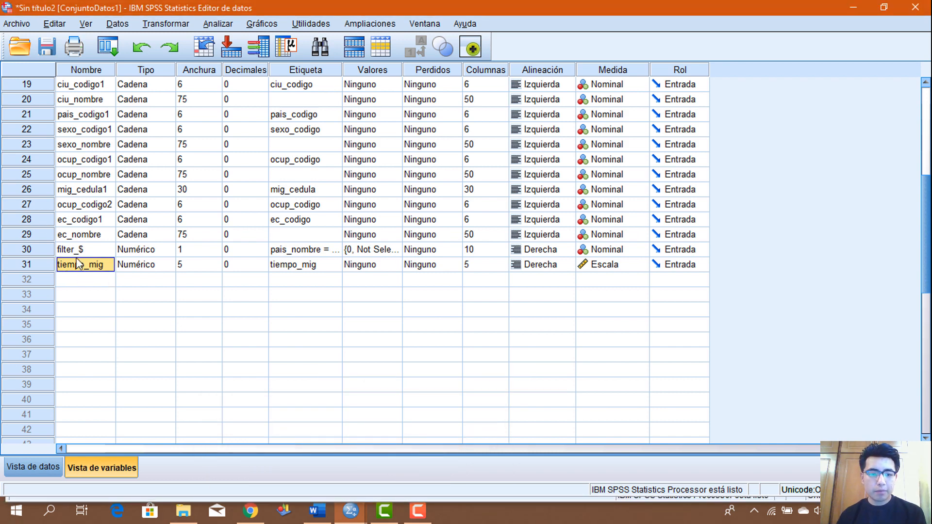
click(49, 469)
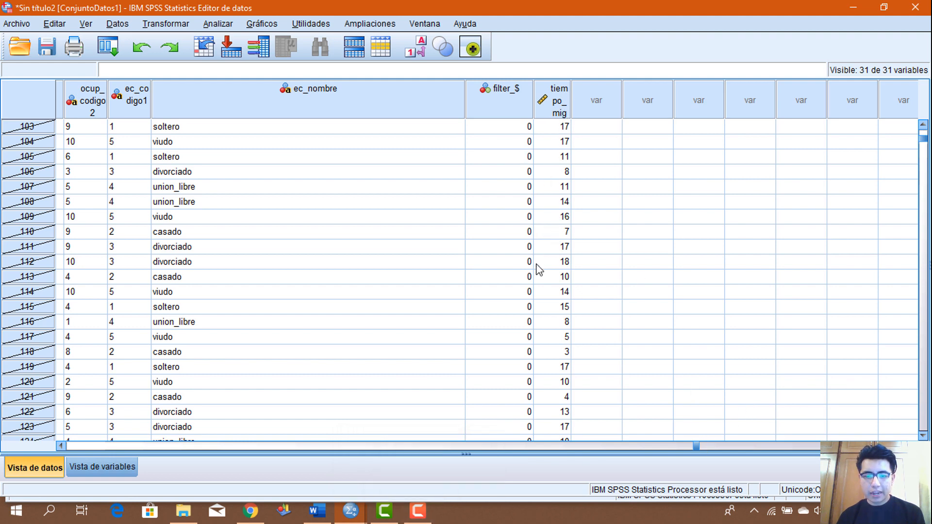
scroll(545, 218, up, 4)
scroll(510, 228, up, 3)
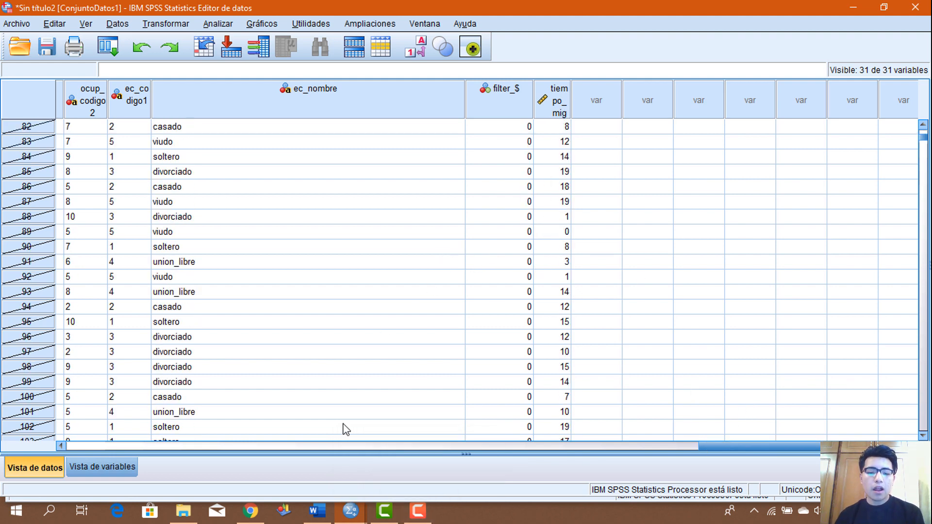
mouse_move(350, 510)
click(313, 476)
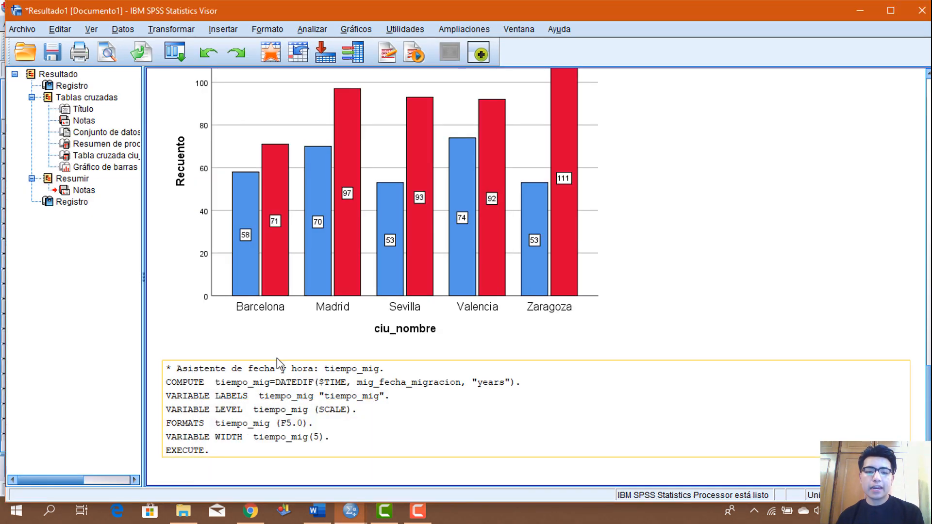
click(396, 176)
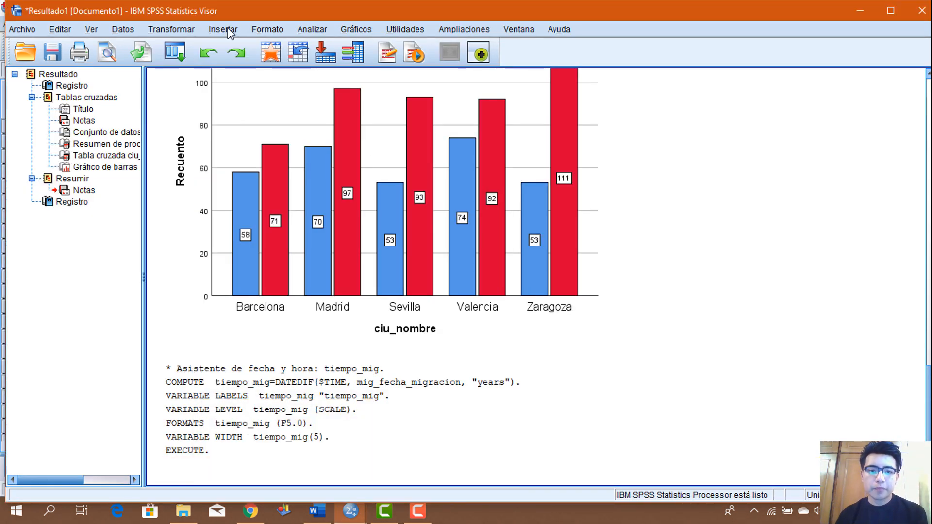
Step: Open the Case Summaries dialog and check the fields required for report 5 in the Word question sheet
click(312, 29)
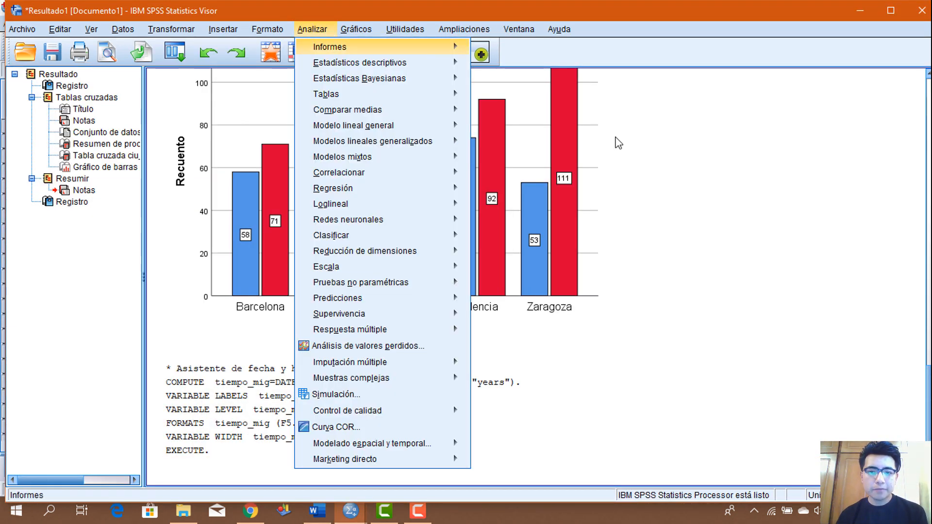
click(732, 179)
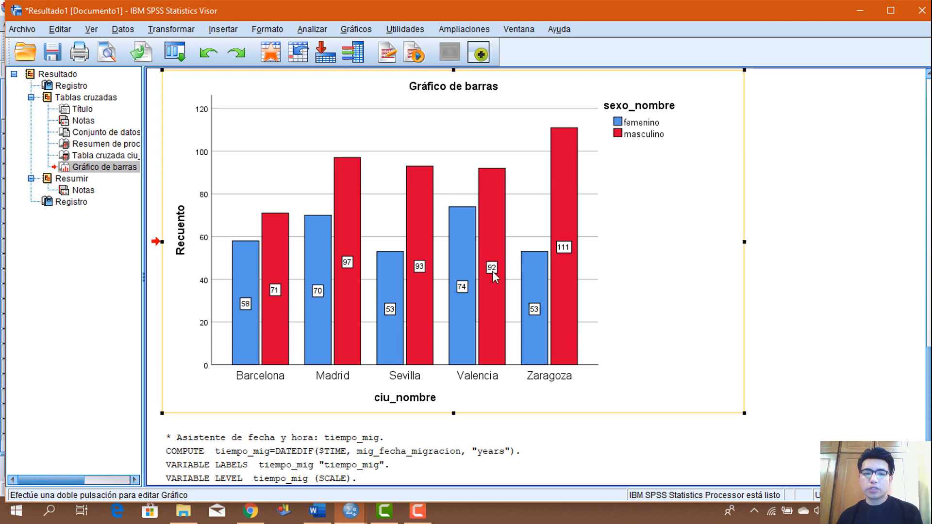
click(313, 29)
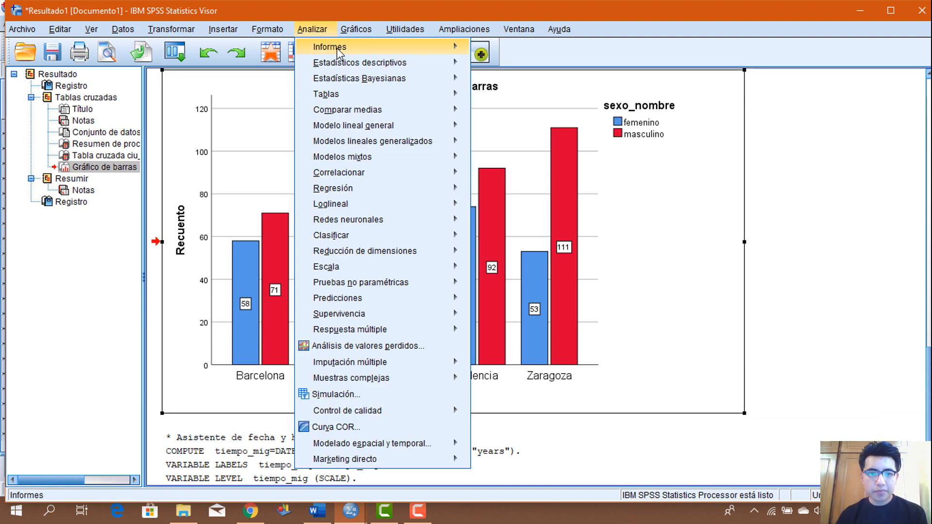
mouse_move(338, 51)
click(524, 87)
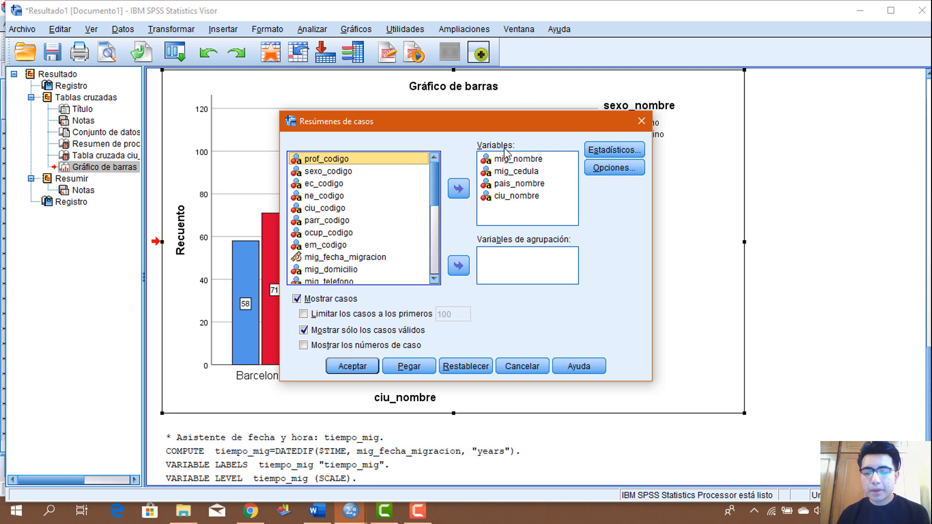
click(317, 511)
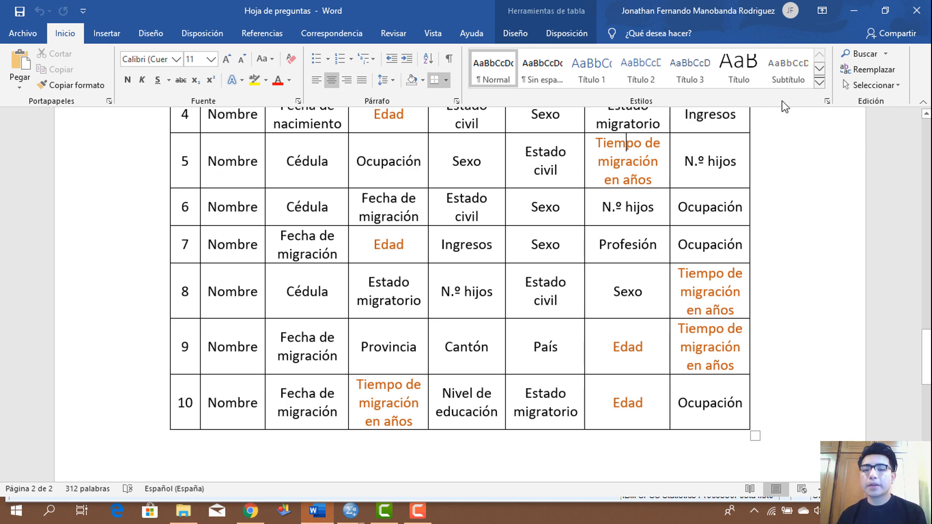
click(855, 10)
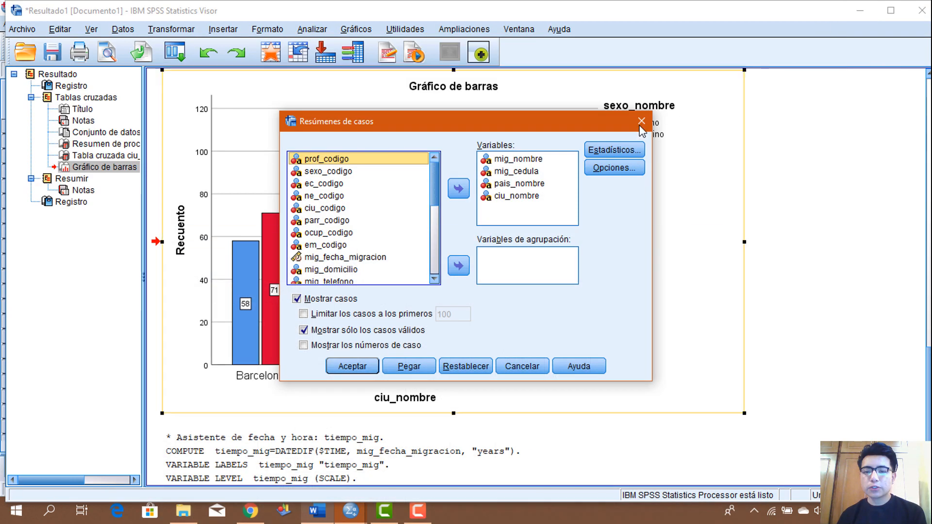
Step: Remove pais_nombre and ciu_nombre from the case summary variables, keeping mig_nombre and mig_cedula
click(533, 160)
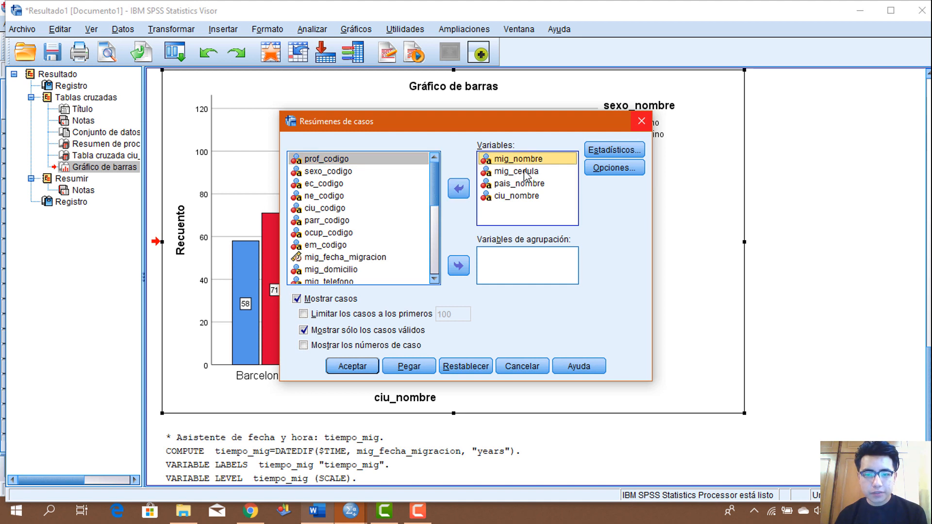
click(524, 173)
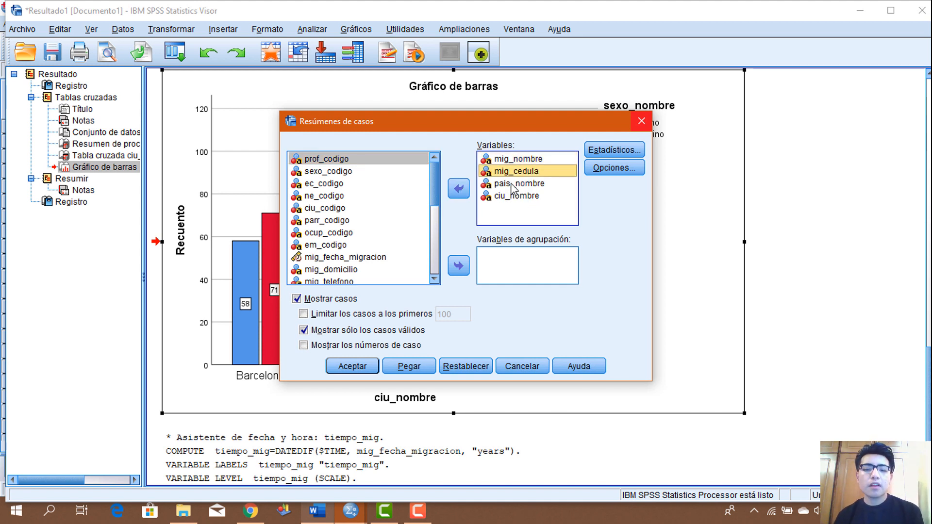
click(514, 187)
click(458, 192)
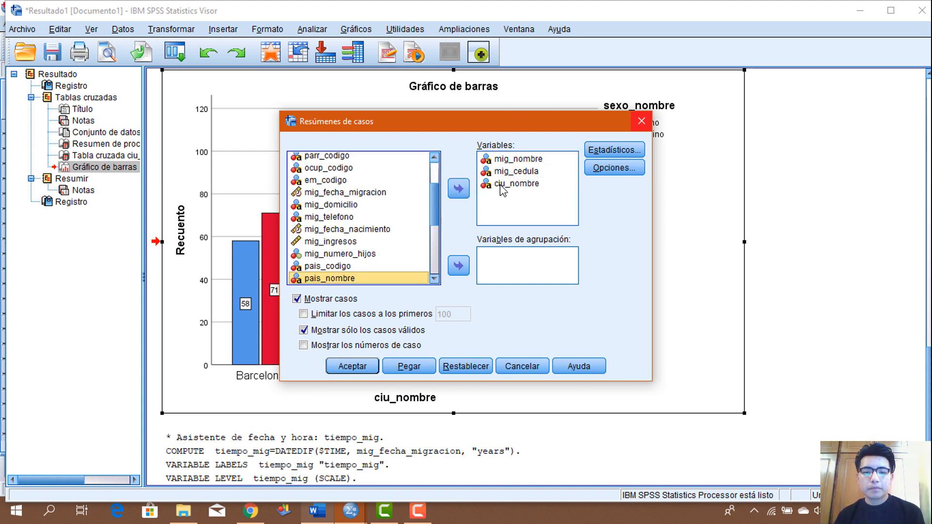
click(458, 193)
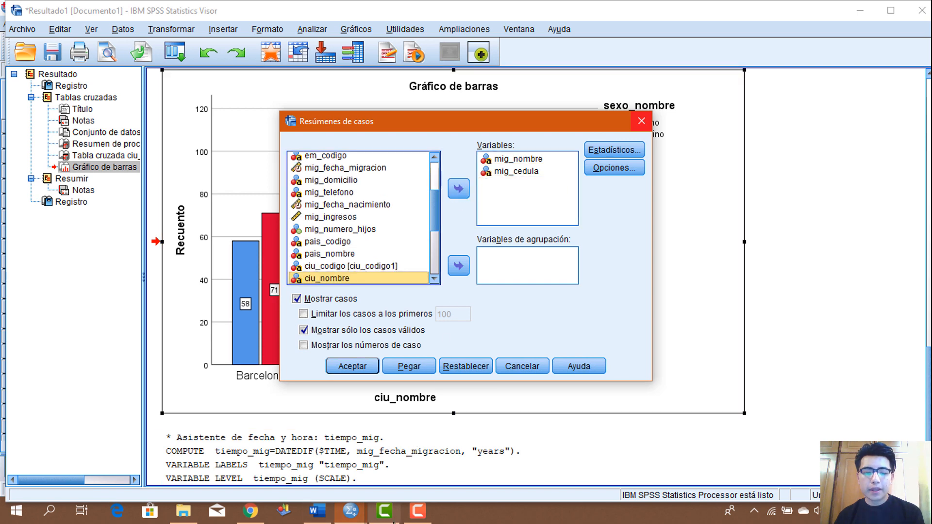
Step: Recheck the required fields in the Word question sheet and add ocup_nombre to the case summary variables
click(330, 519)
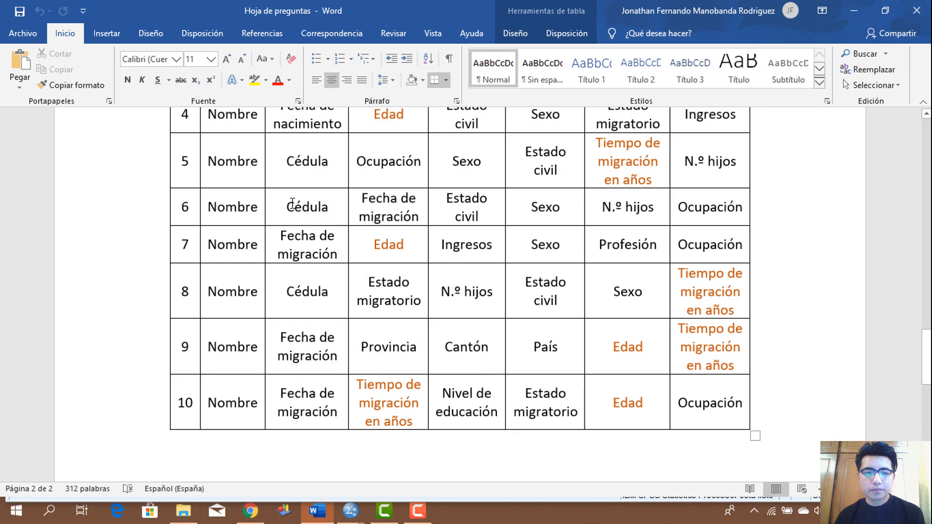
click(854, 10)
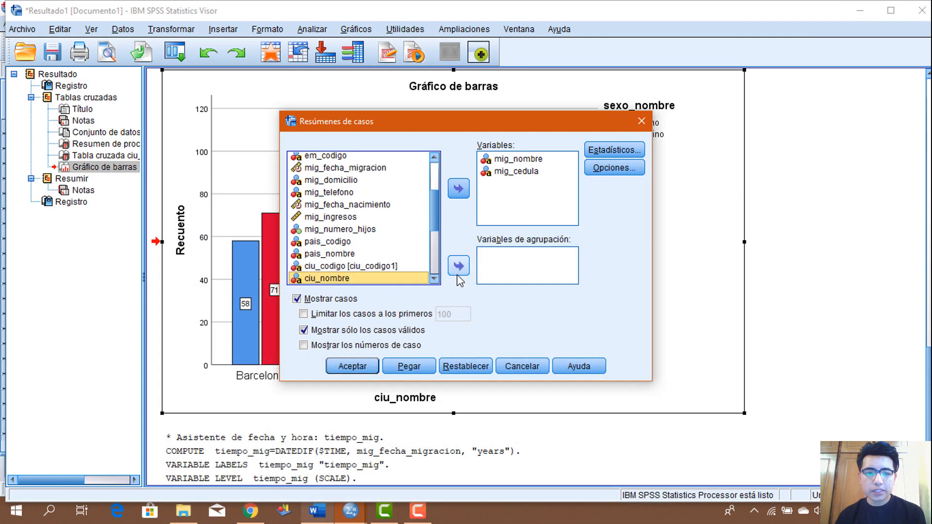
scroll(353, 237, down, 5)
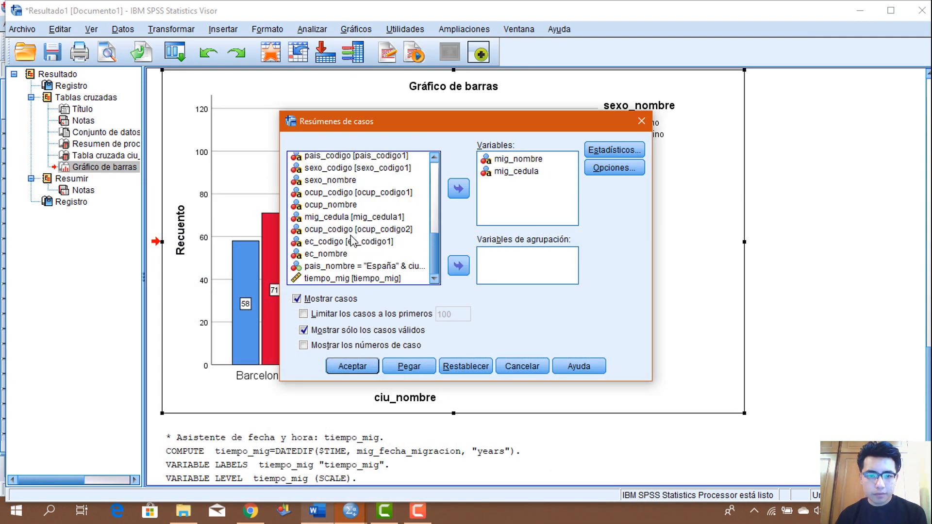
click(335, 204)
click(455, 191)
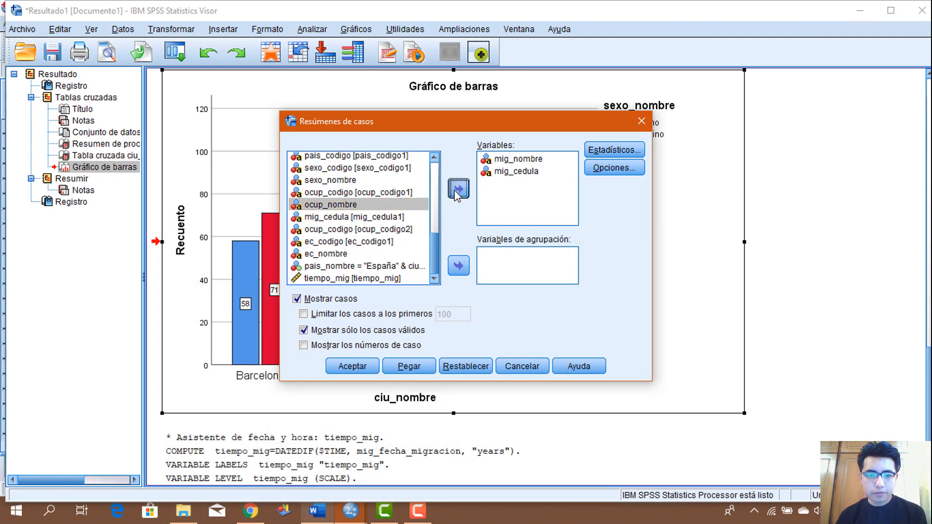
Step: Add sexo_nombre and ec_nombre to the case summary variables after ocup_nombre
scroll(357, 245, up, 2)
scroll(356, 245, up, 3)
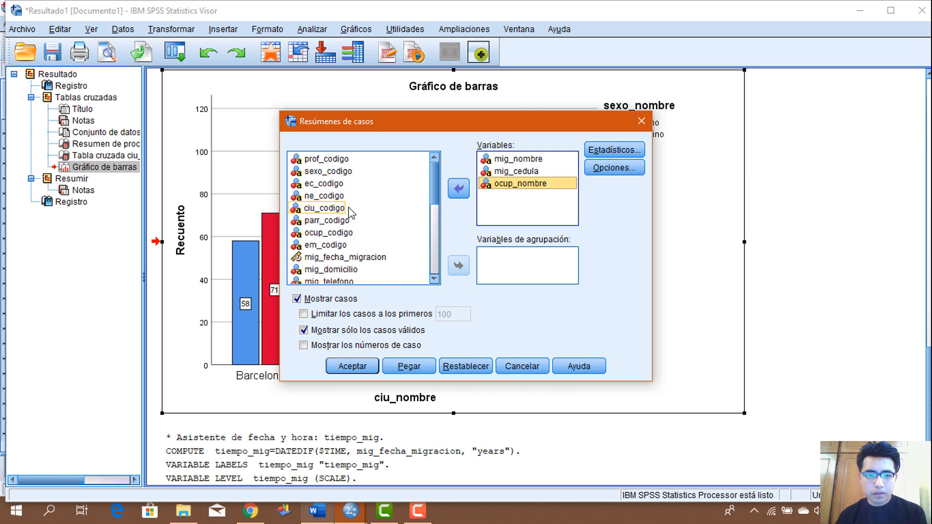
scroll(352, 203, down, 4)
click(348, 260)
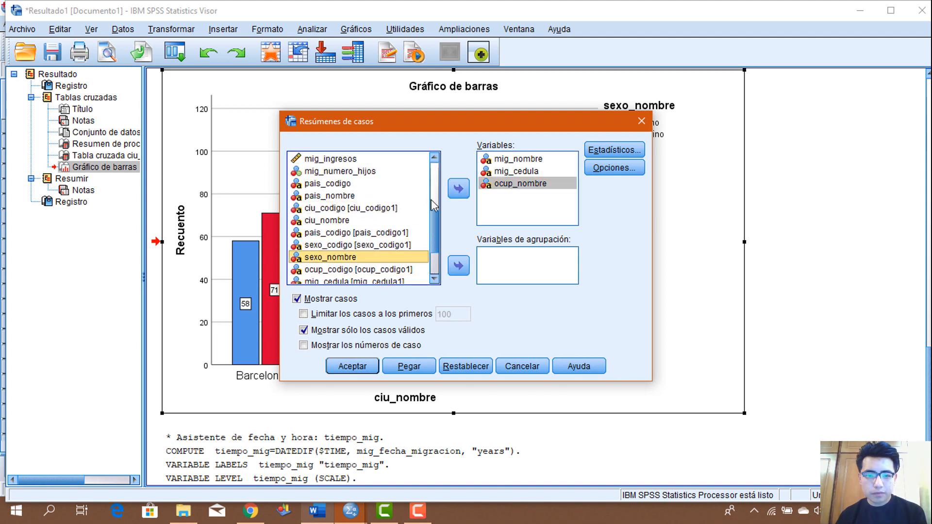
click(459, 190)
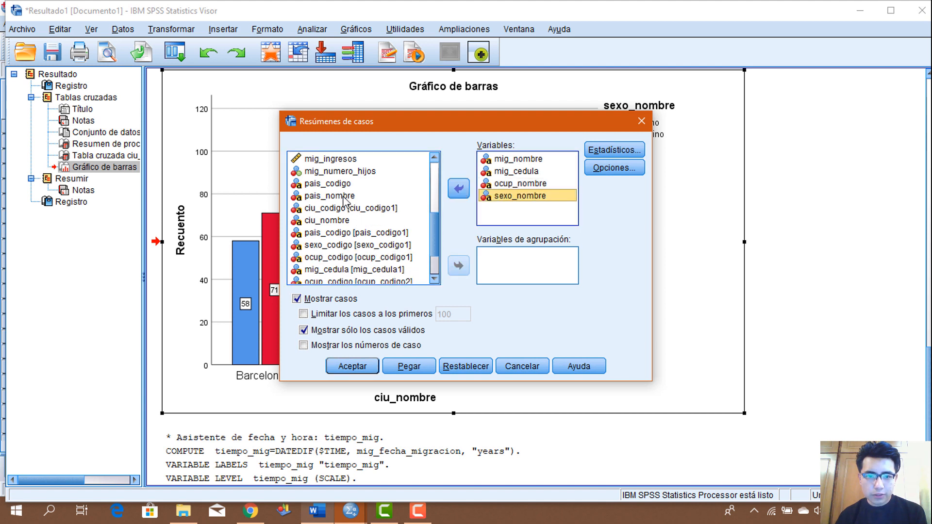
scroll(346, 200, down, 2)
click(340, 253)
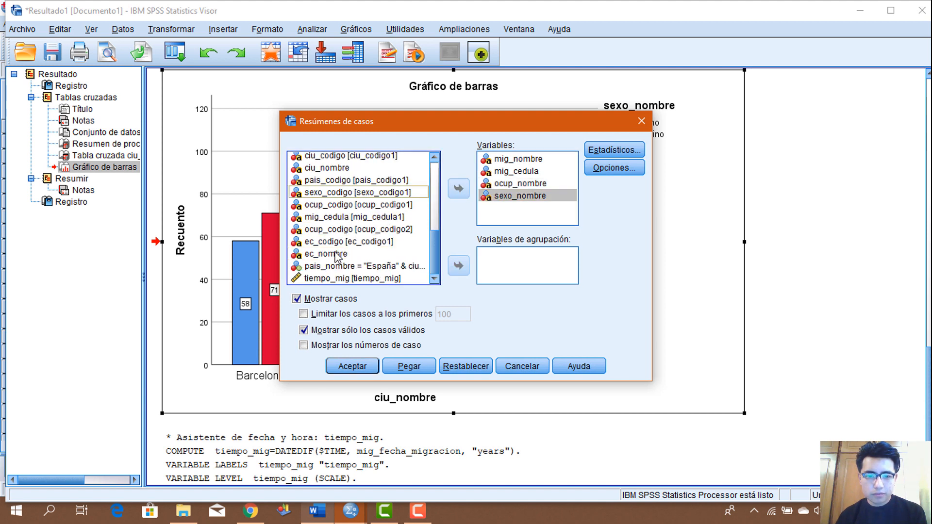
click(459, 189)
Step: Add tiempo_mig and mig_numero_hijos as the last case summary variables and run the report
click(316, 511)
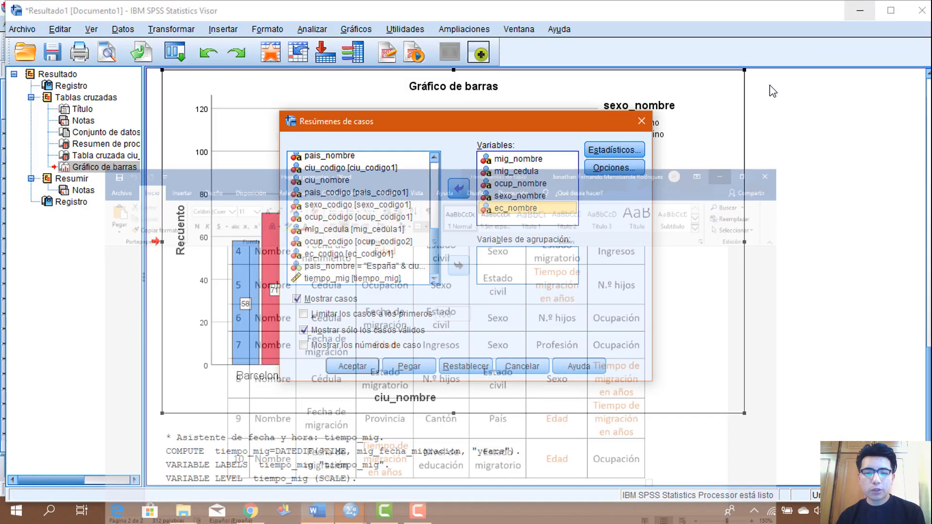
click(854, 11)
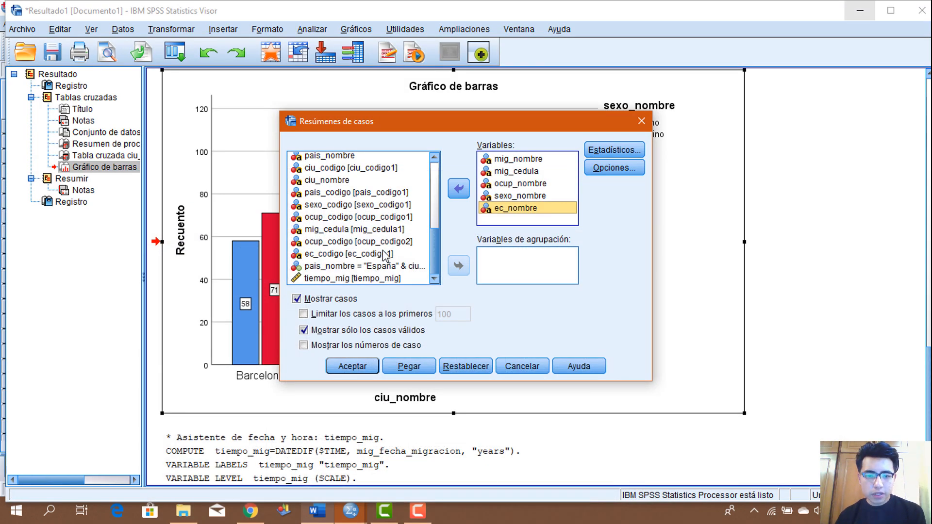
click(352, 278)
click(459, 189)
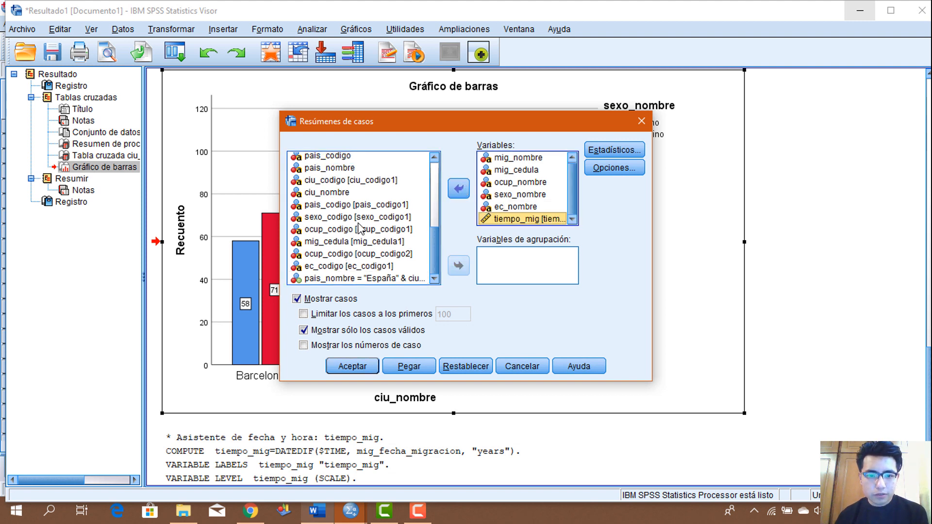
scroll(362, 228, up, 2)
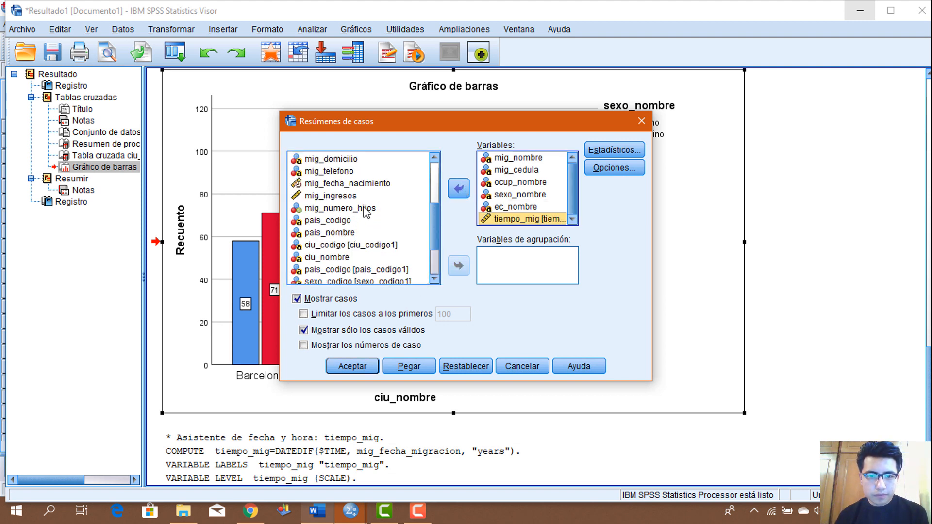
click(340, 208)
click(458, 189)
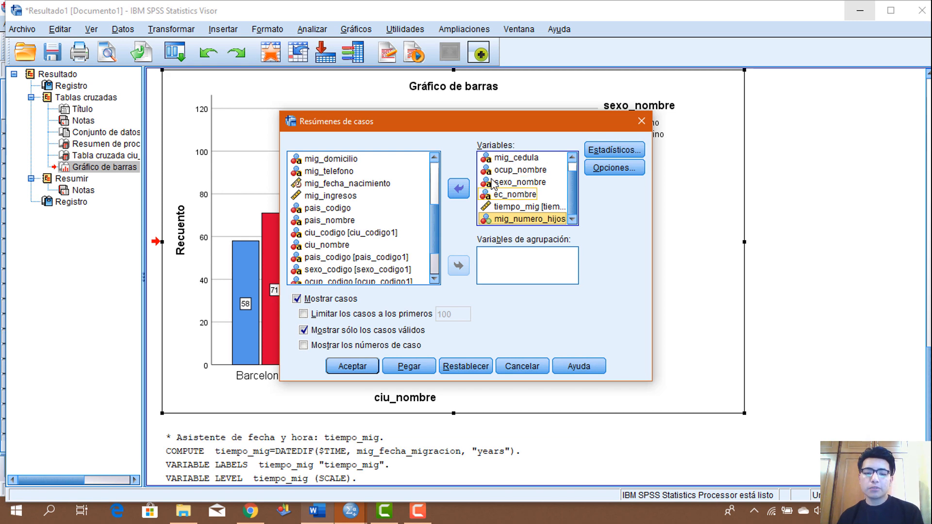
click(362, 367)
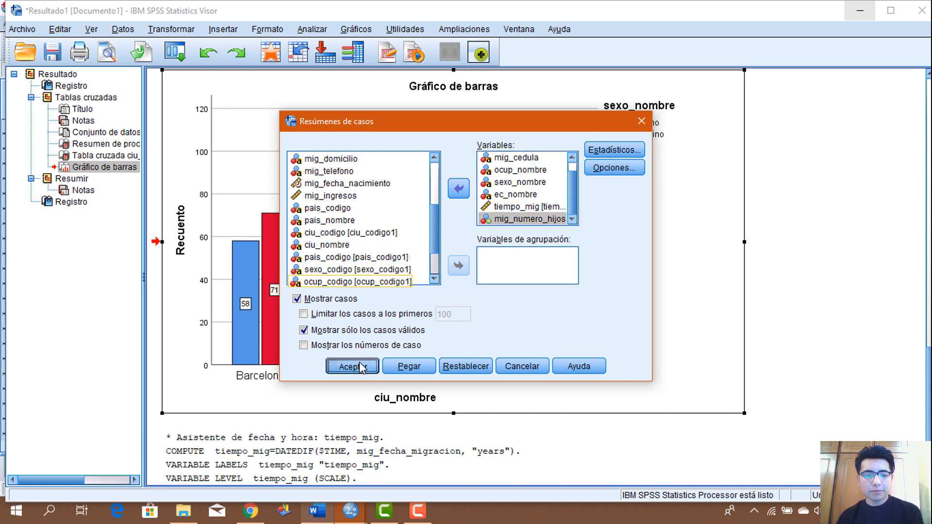
Step: Compare the case summaries report with the Valencia male bar in the chart and review its rows through the total
scroll(539, 309, up, 10)
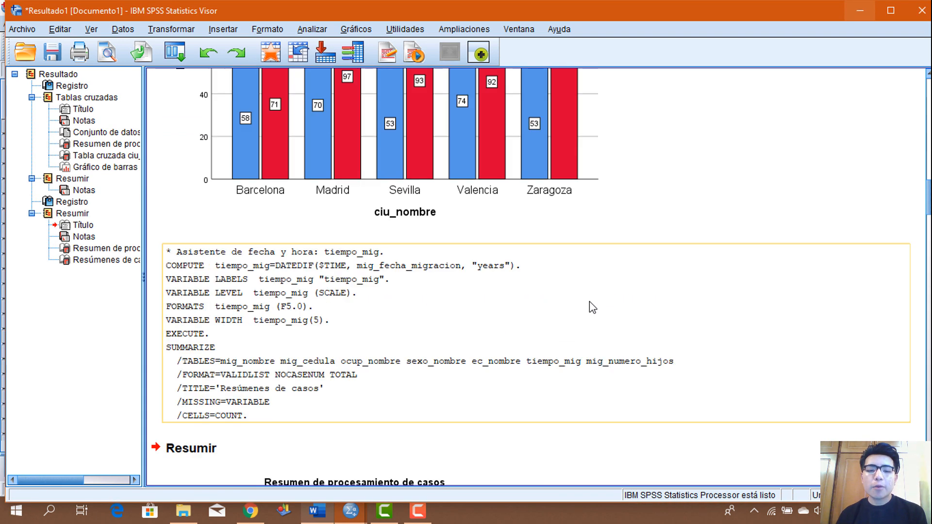
scroll(650, 214, up, 3)
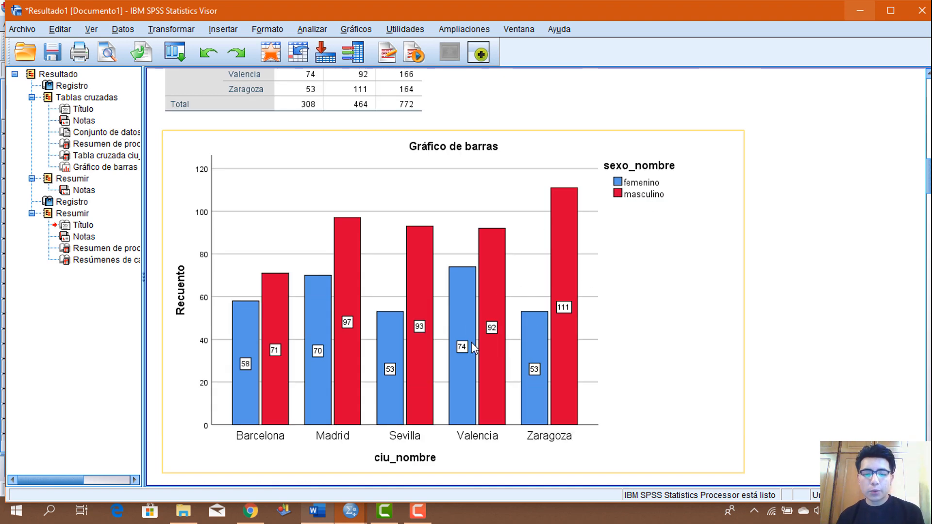
scroll(473, 347, down, 12)
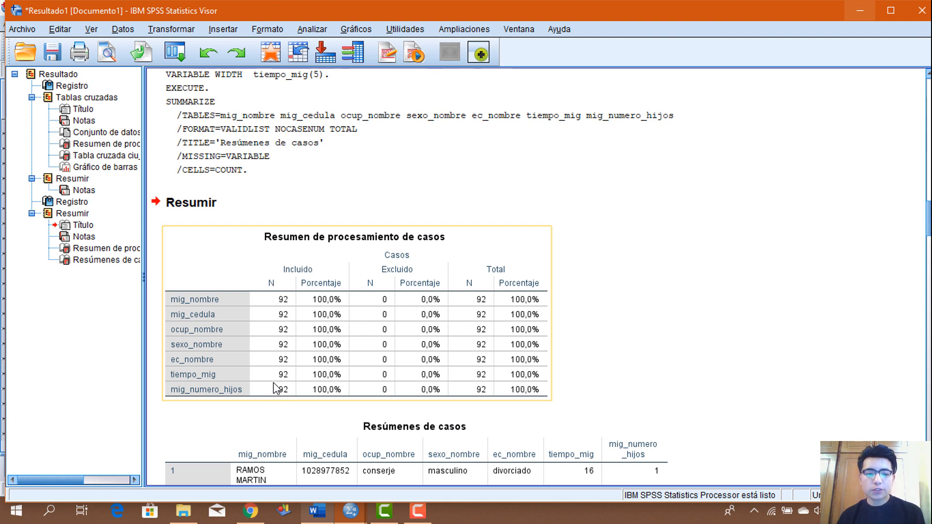
scroll(515, 313, down, 18)
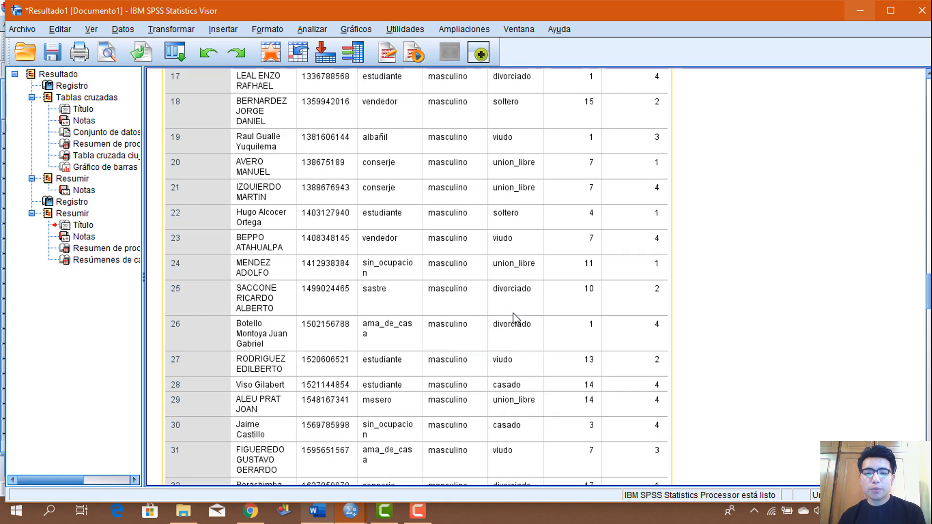
scroll(453, 274, up, 10)
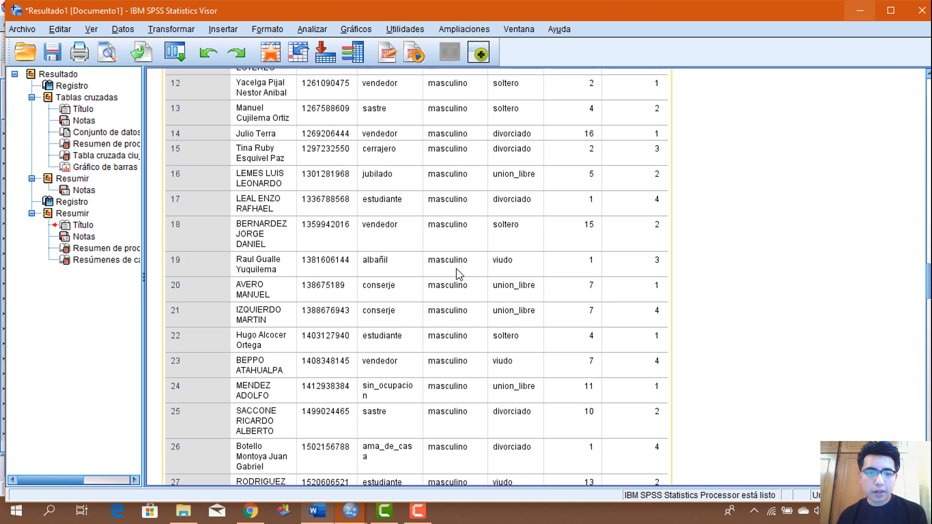
scroll(447, 333, down, 5)
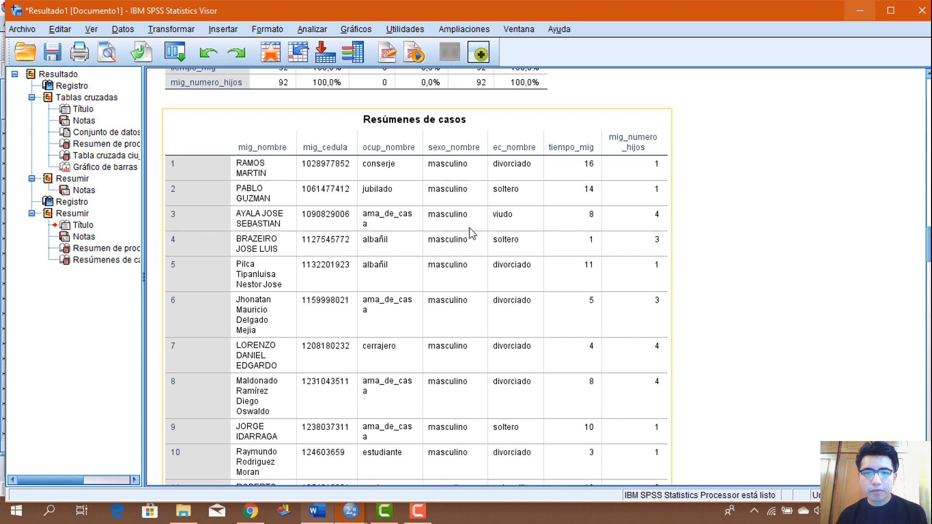
scroll(469, 228, down, 12)
scroll(470, 237, down, 3)
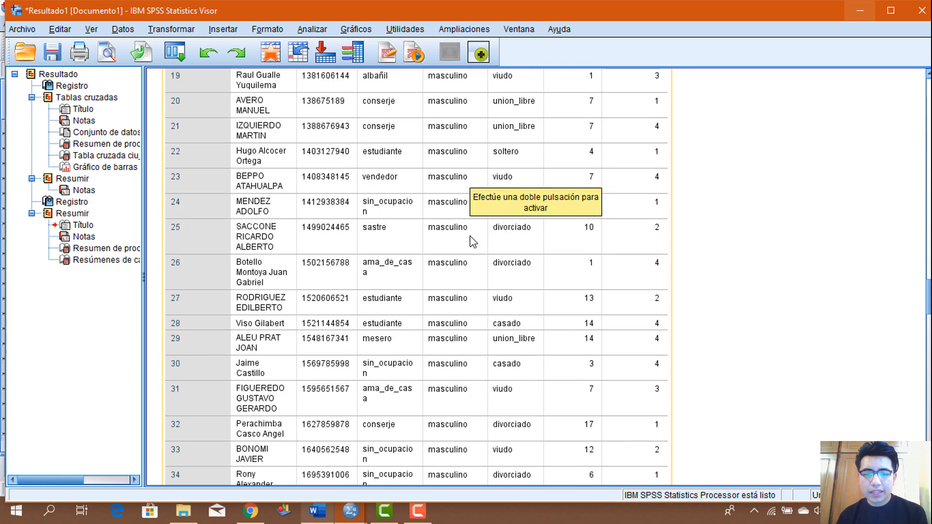
scroll(469, 236, down, 20)
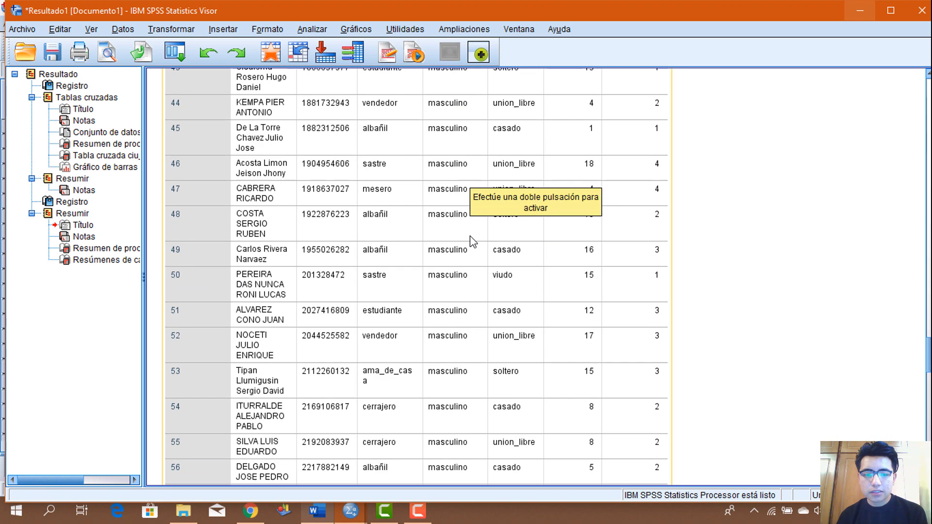
scroll(470, 236, down, 18)
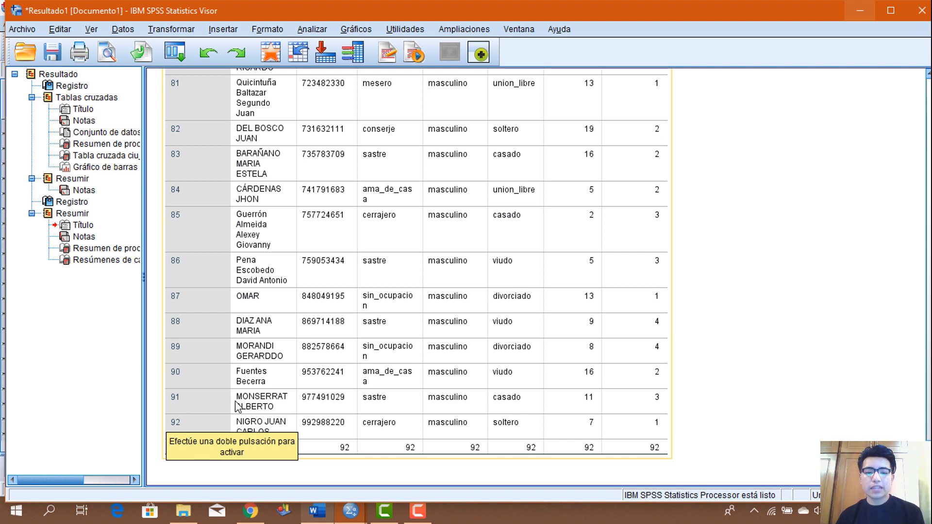
click(418, 510)
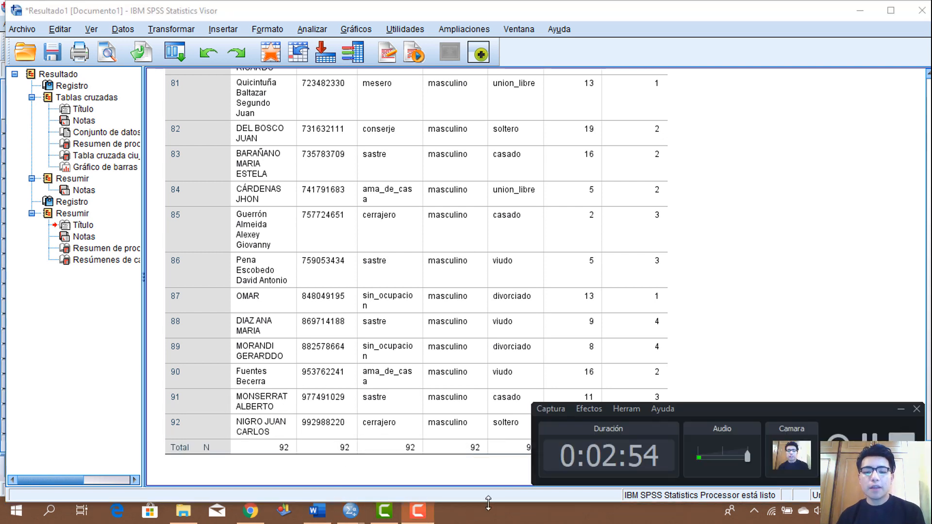